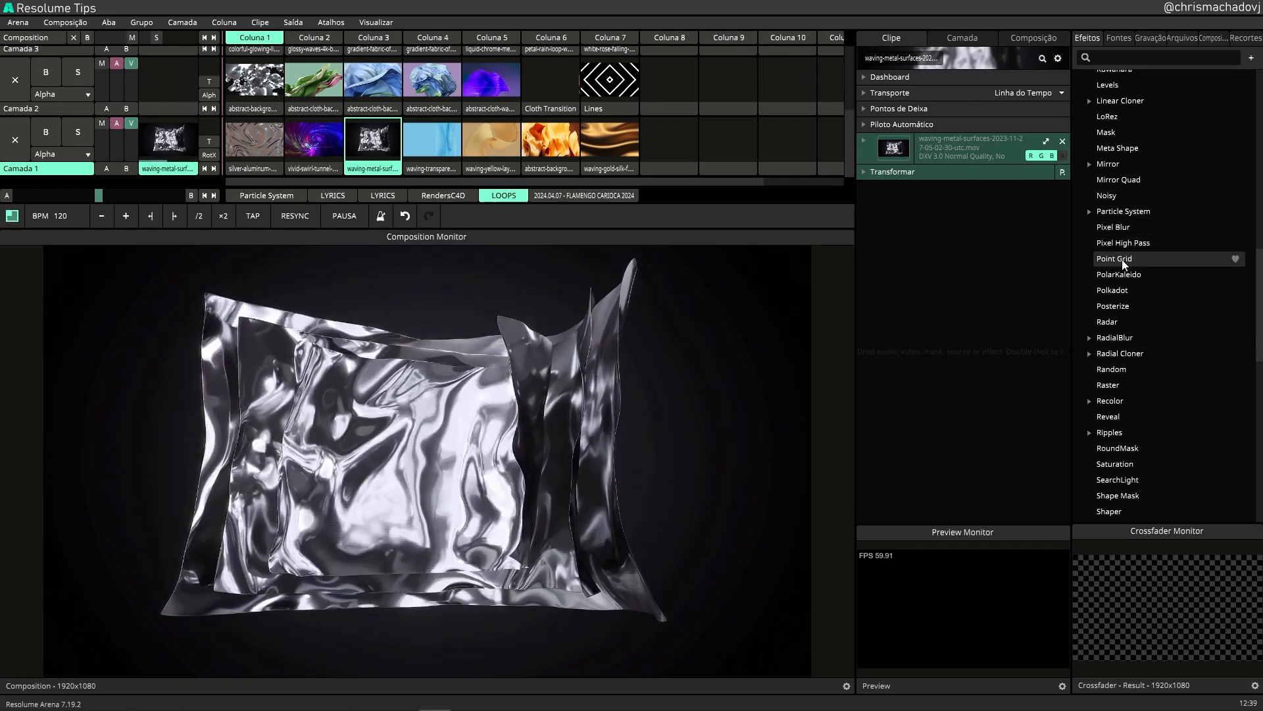
Apply the Point Grid effect to the waving-metal clip and turn on the composition monitor's transparency checkerboard.
drag(1123, 262, 941, 250)
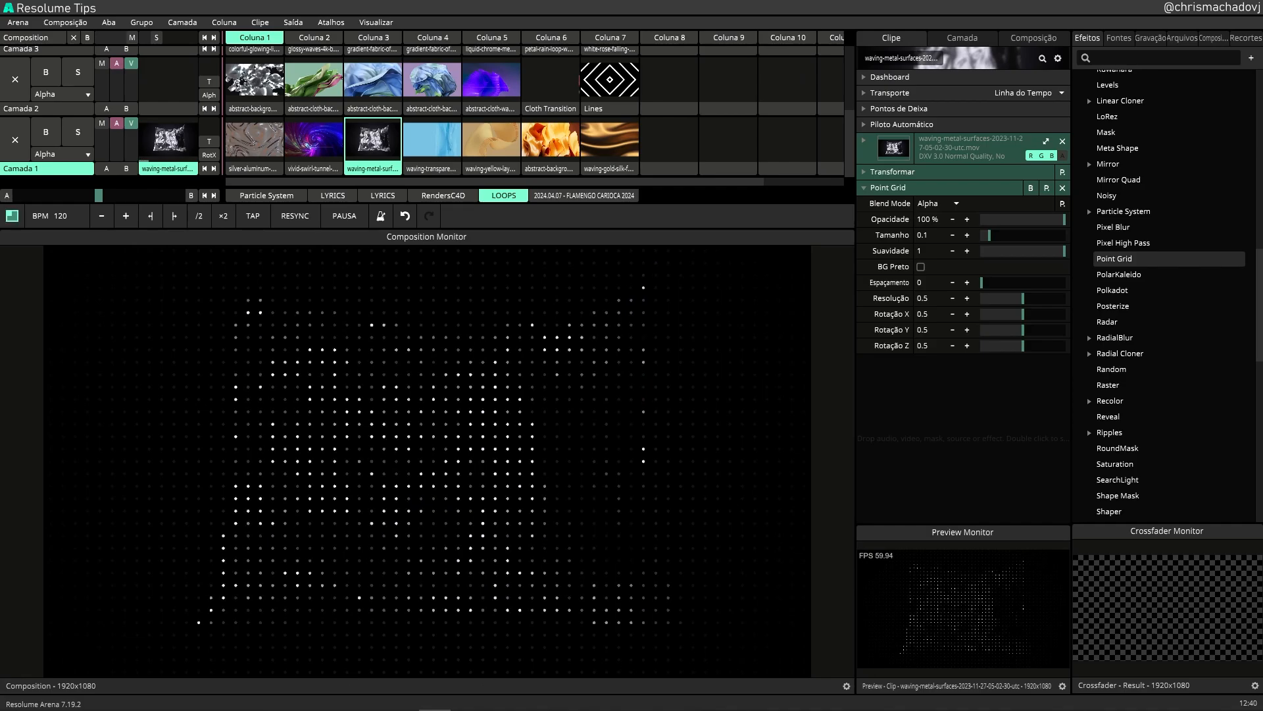
click(847, 686)
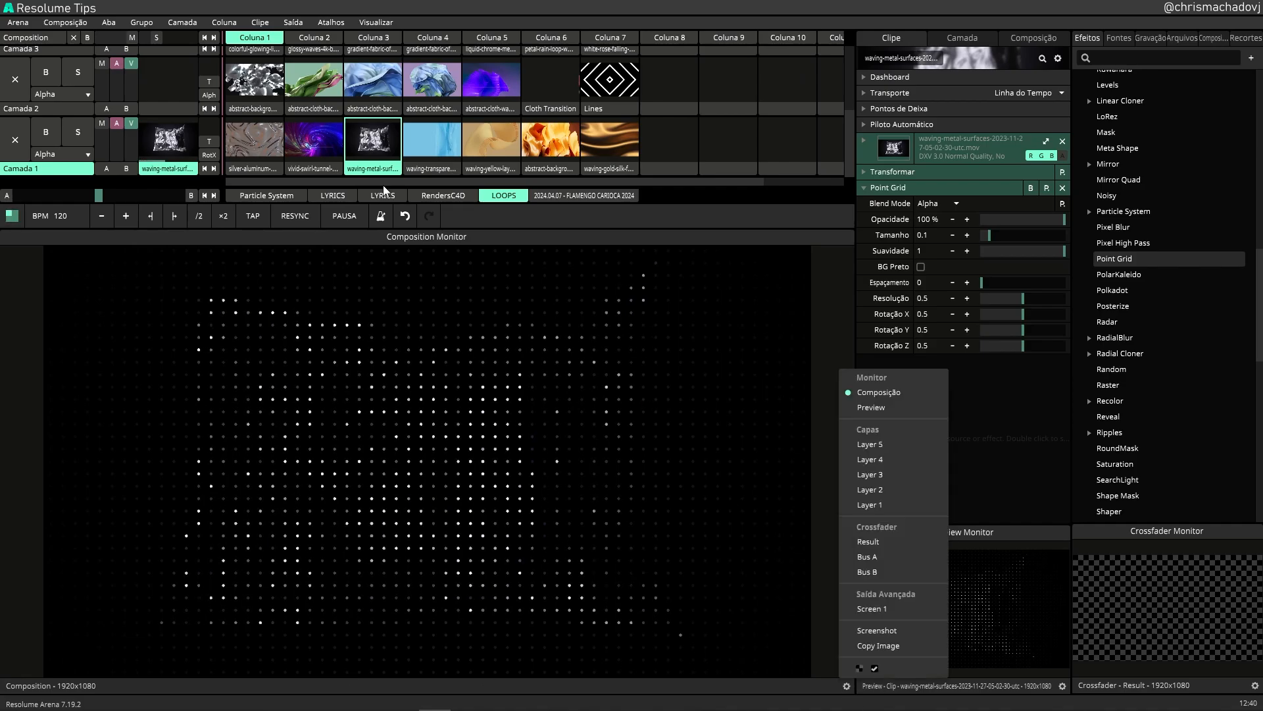
click(862, 666)
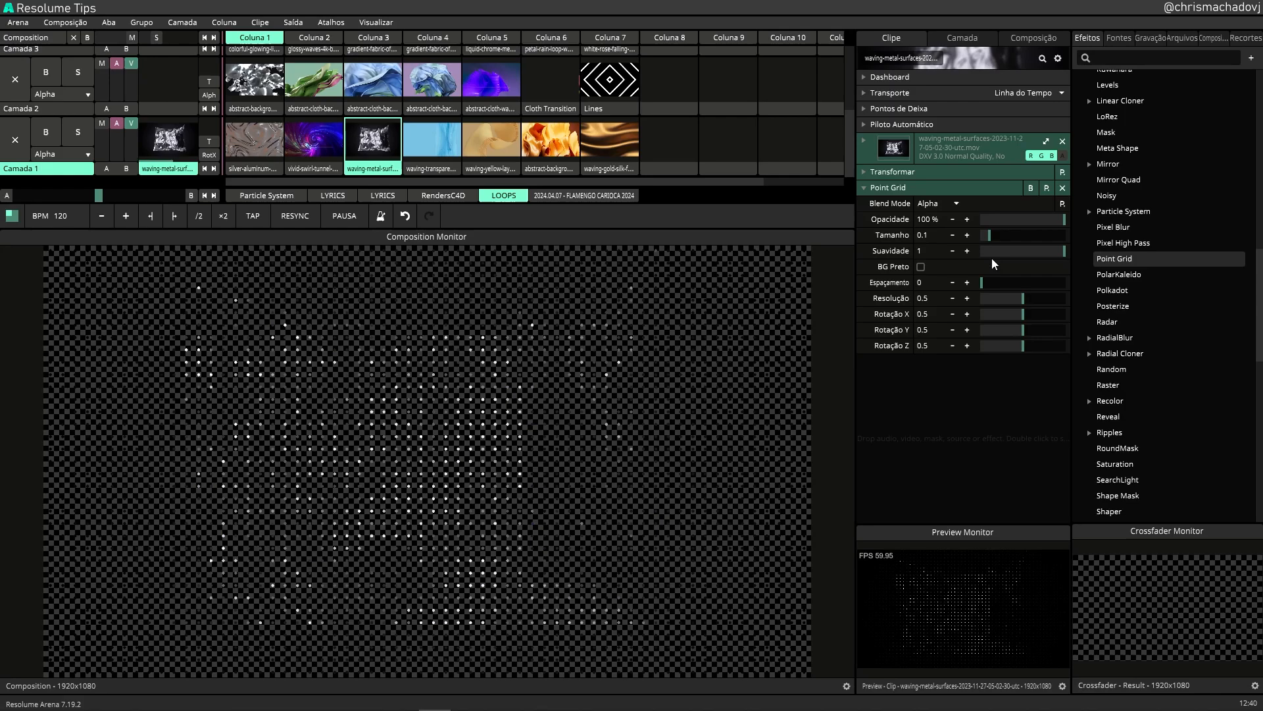
Compare the clip with Point Grid bypassed and active, and enable the effect's BG Preto option.
click(1031, 188)
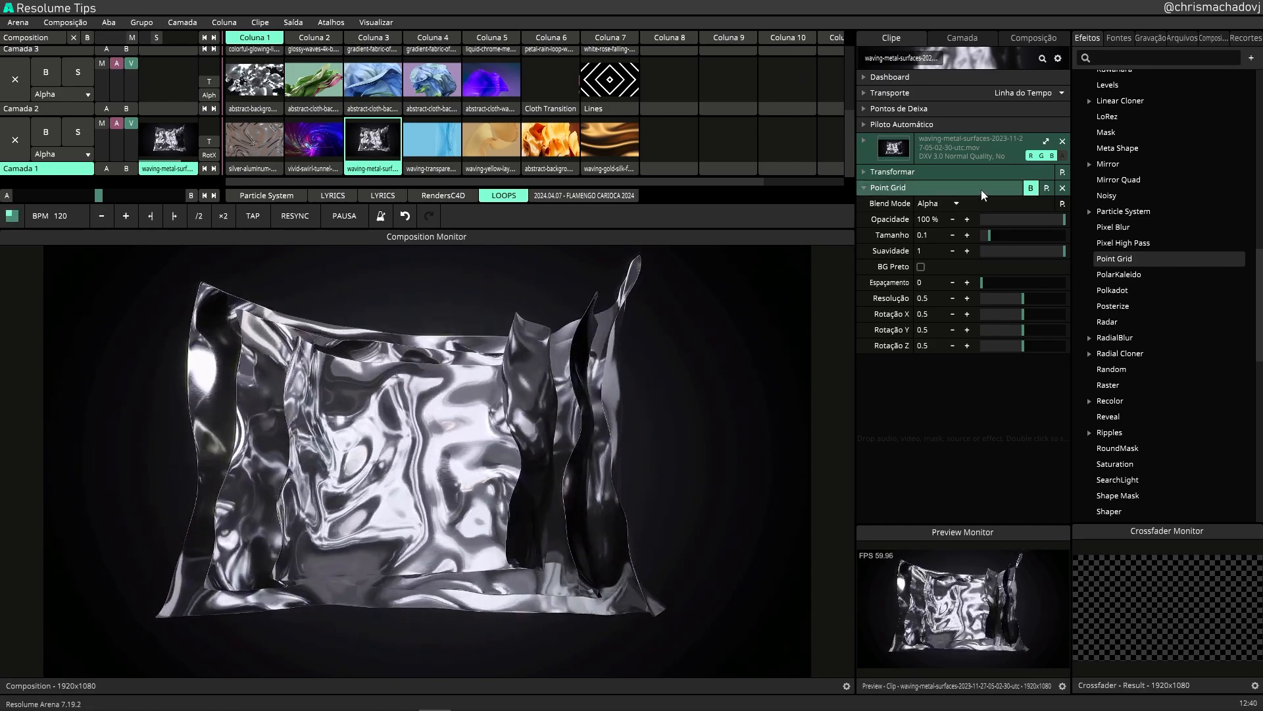
click(1030, 188)
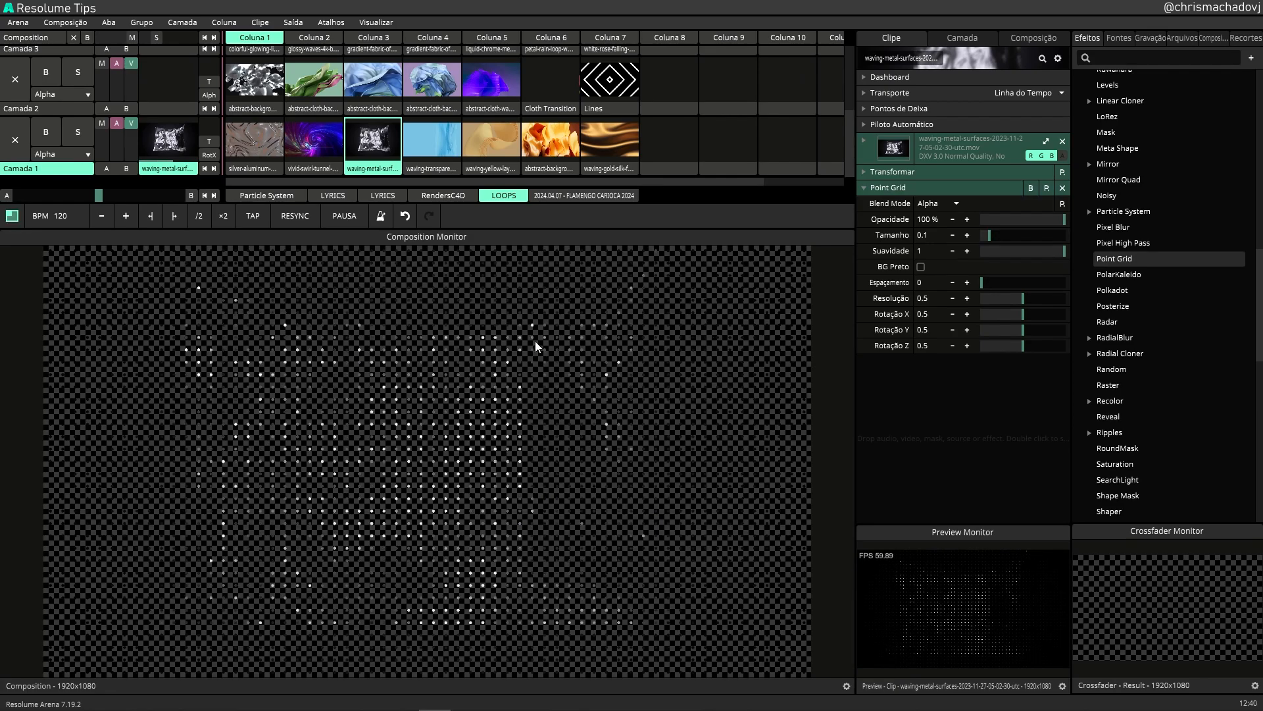
click(920, 267)
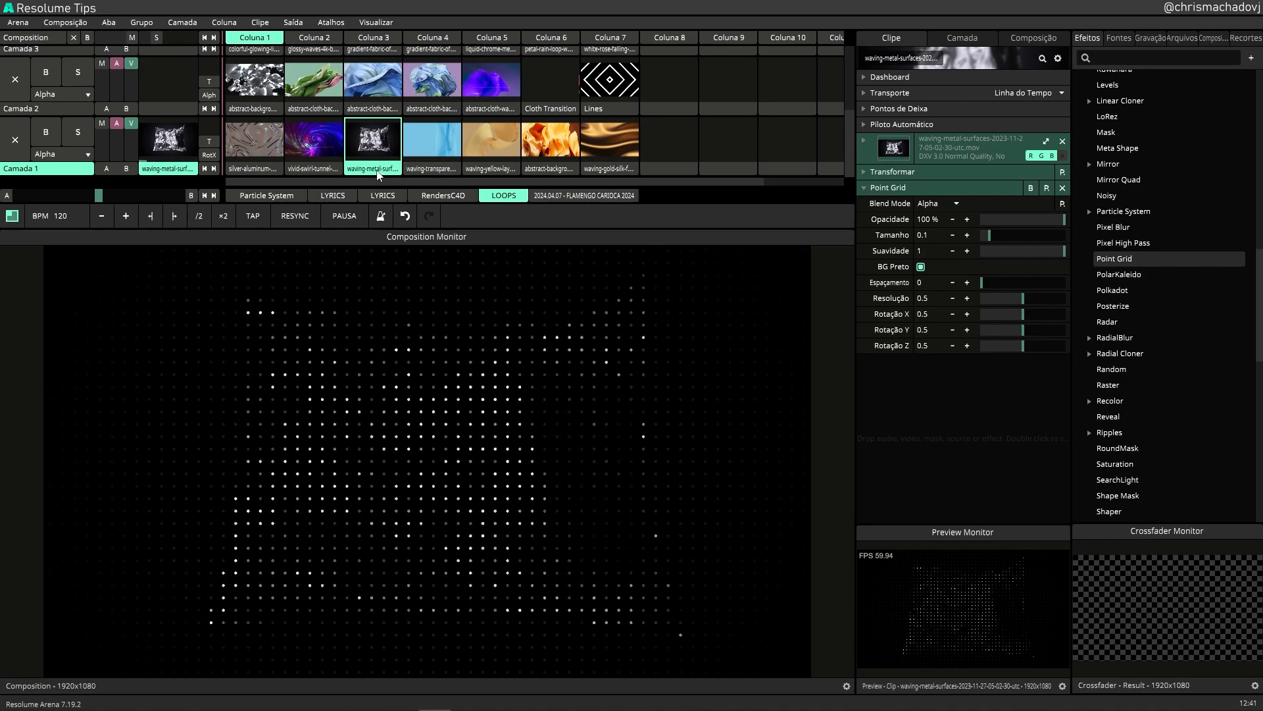
Move the waving-metal clip to Camada 2, Coluna 8, and play the gold silk clip beneath it with BG Preto off.
drag(379, 171, 678, 78)
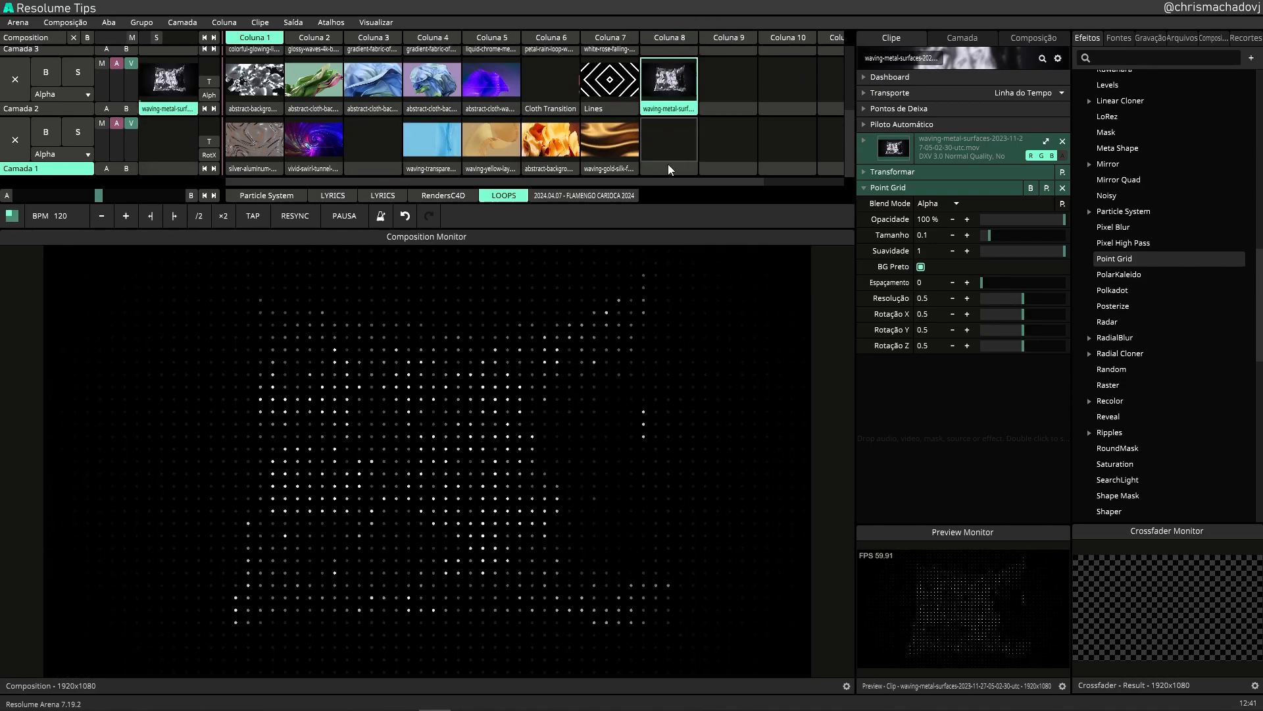
click(920, 266)
click(621, 133)
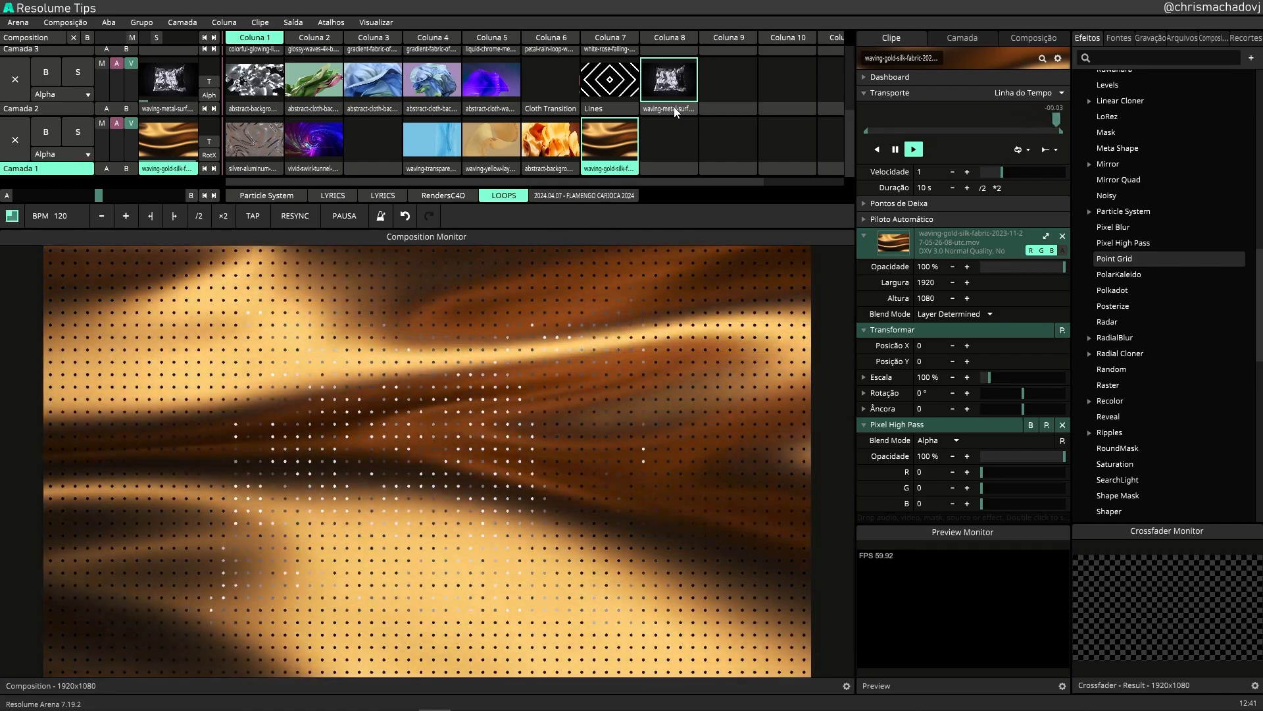
Clear Camada 1 with its empty Coluna 8 slot and enable BG Preto again on the waving-metal clip's Point Grid.
click(668, 139)
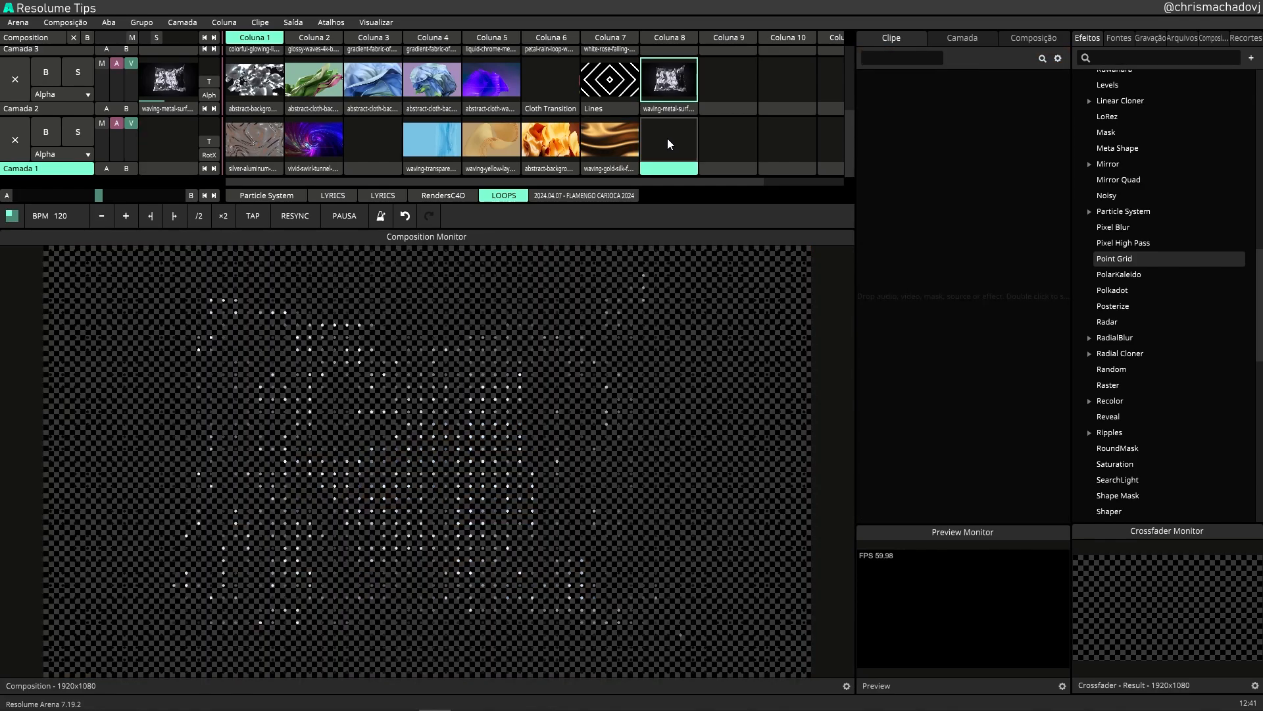
click(669, 82)
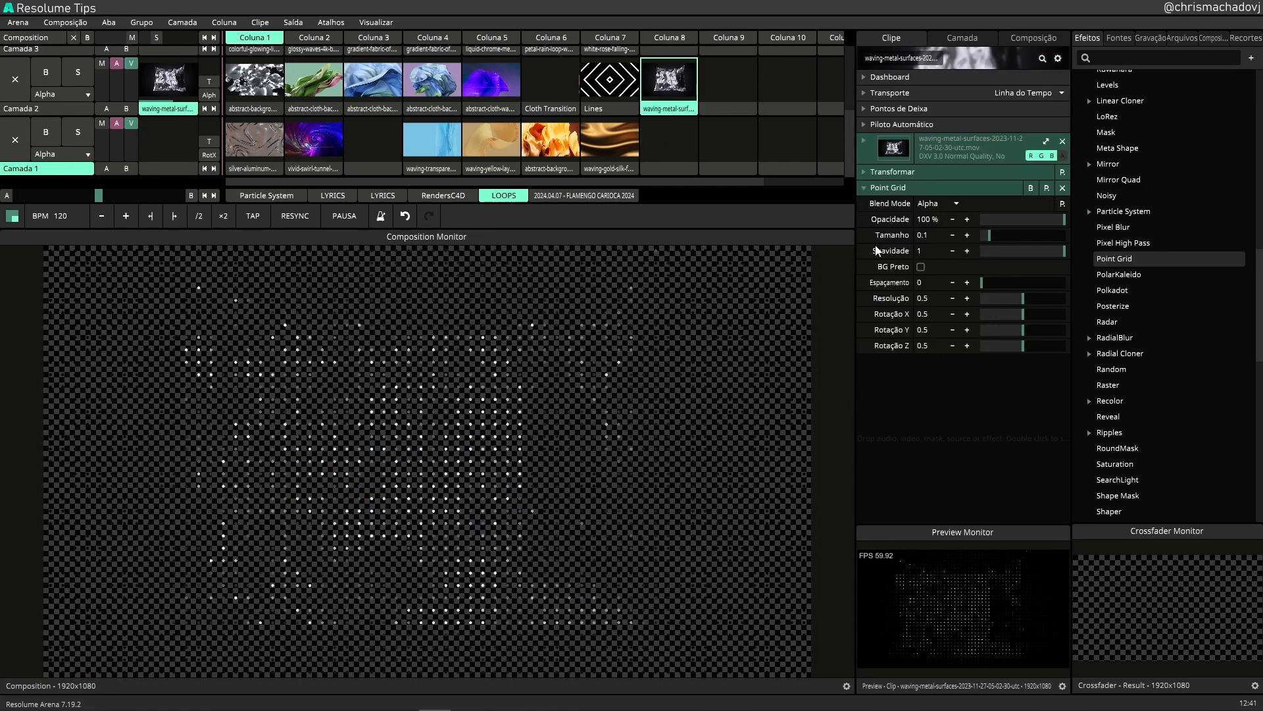
click(920, 266)
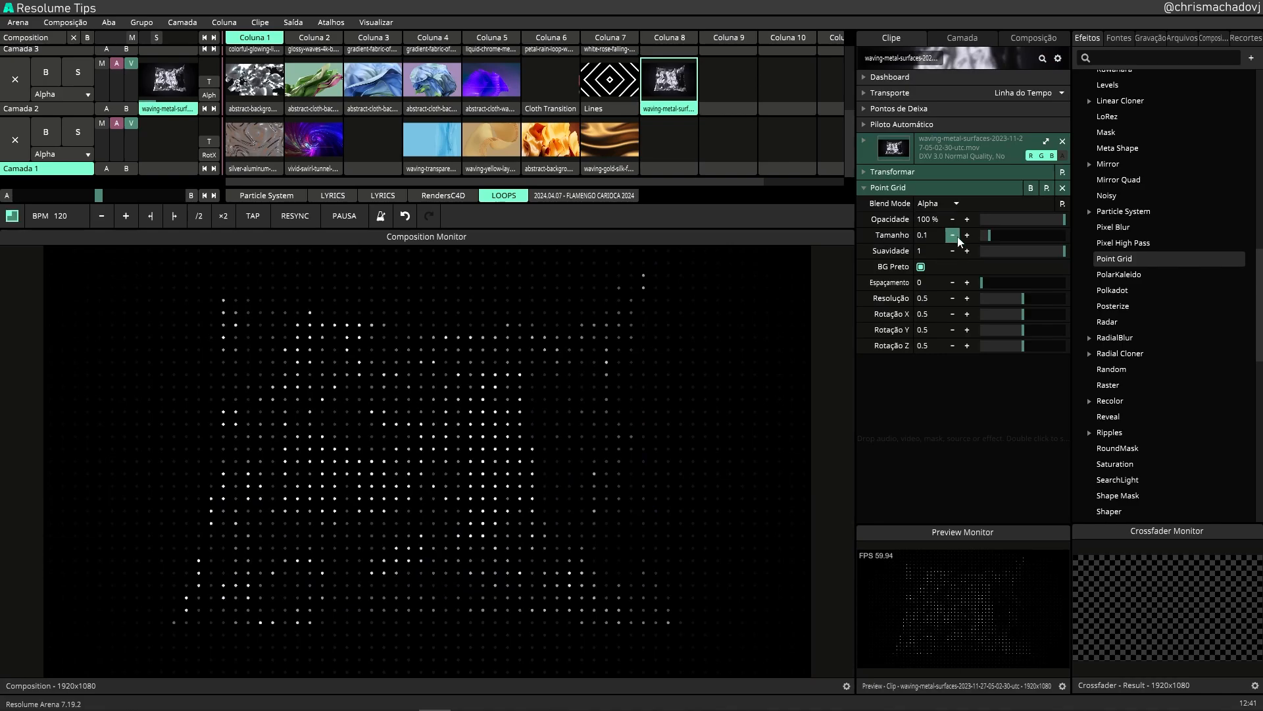
Try larger Point Grid dot sizes up to 1, reset them, and set Tamanho to 0.43.
drag(981, 235, 1064, 252)
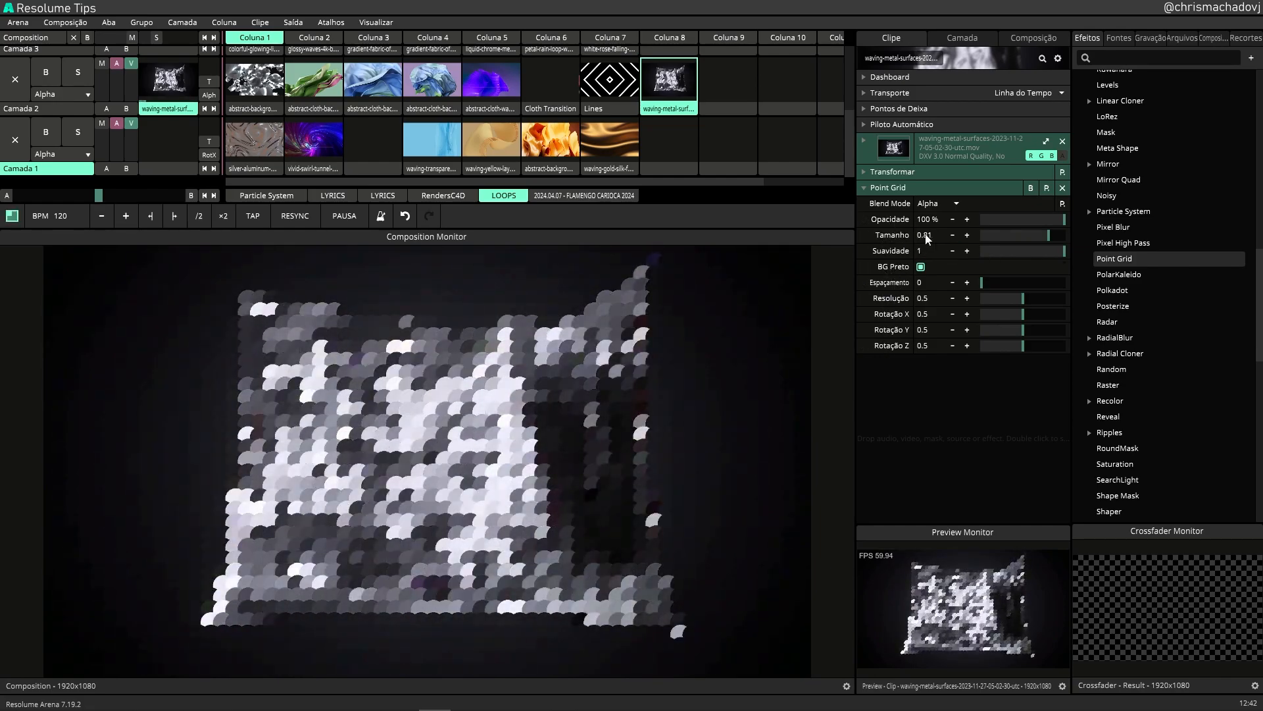
click(1040, 235)
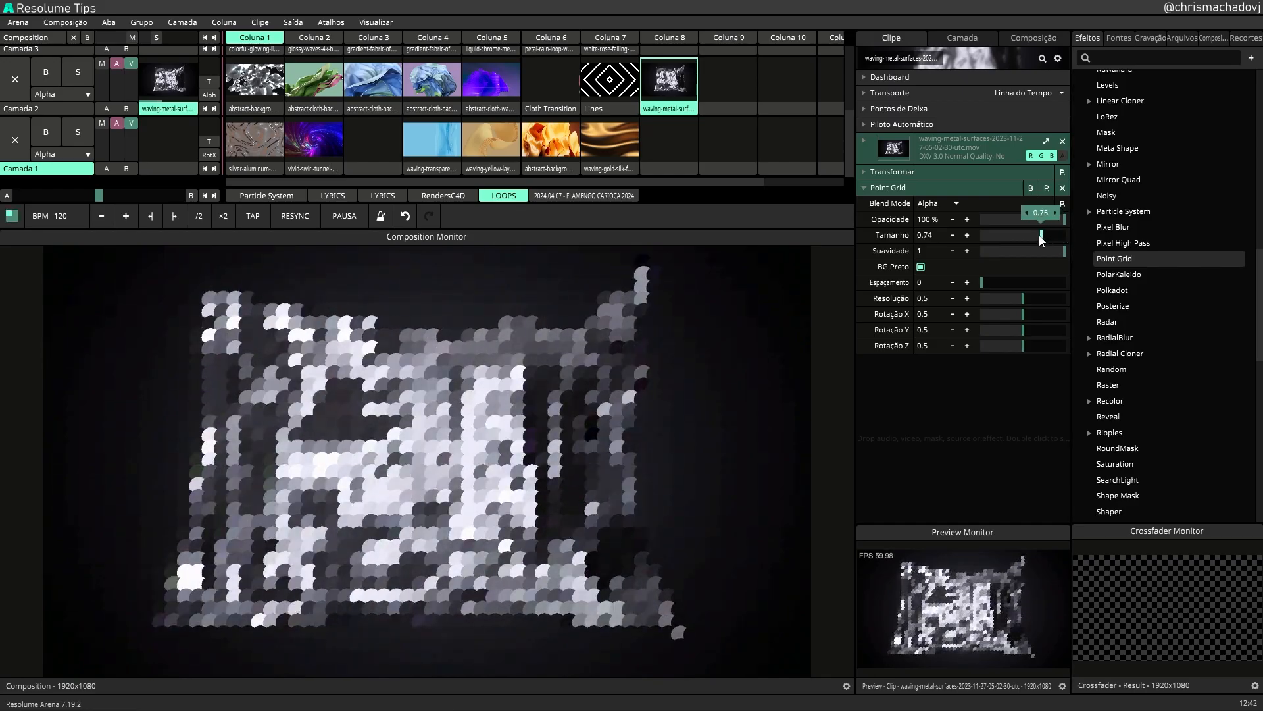
drag(1040, 236, 1067, 245)
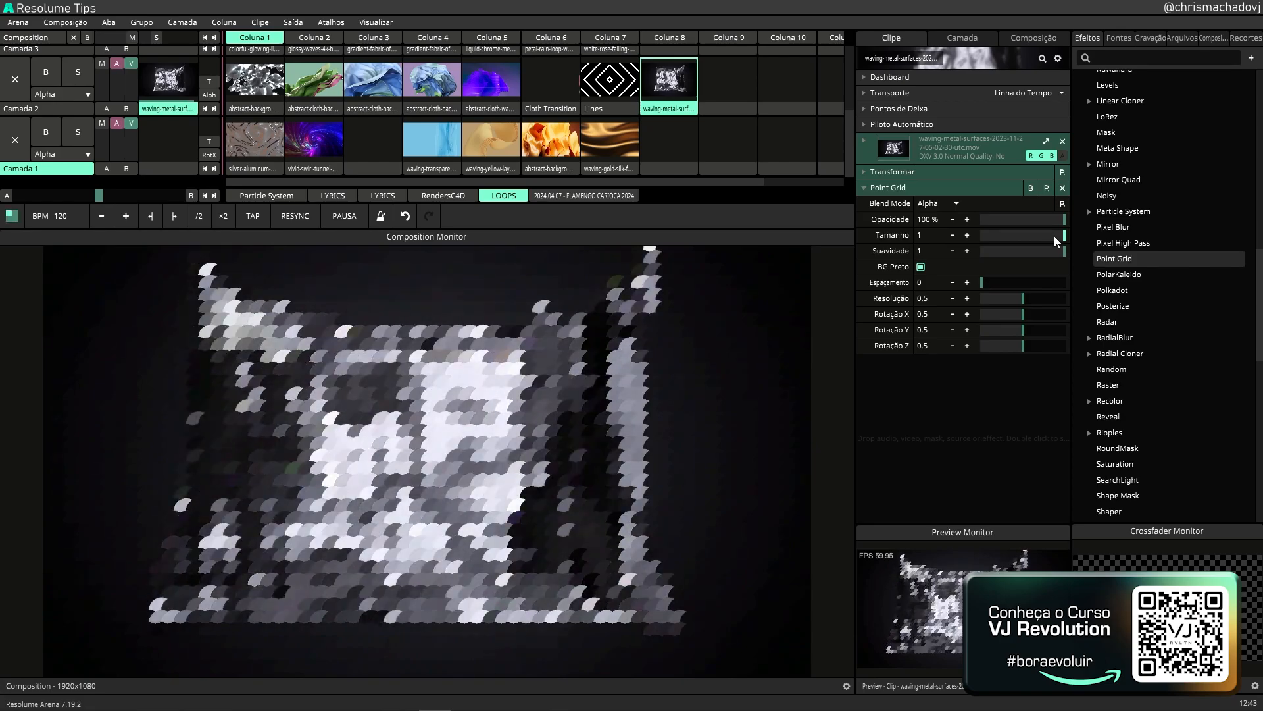
right_click(1054, 235)
drag(990, 241, 1054, 239)
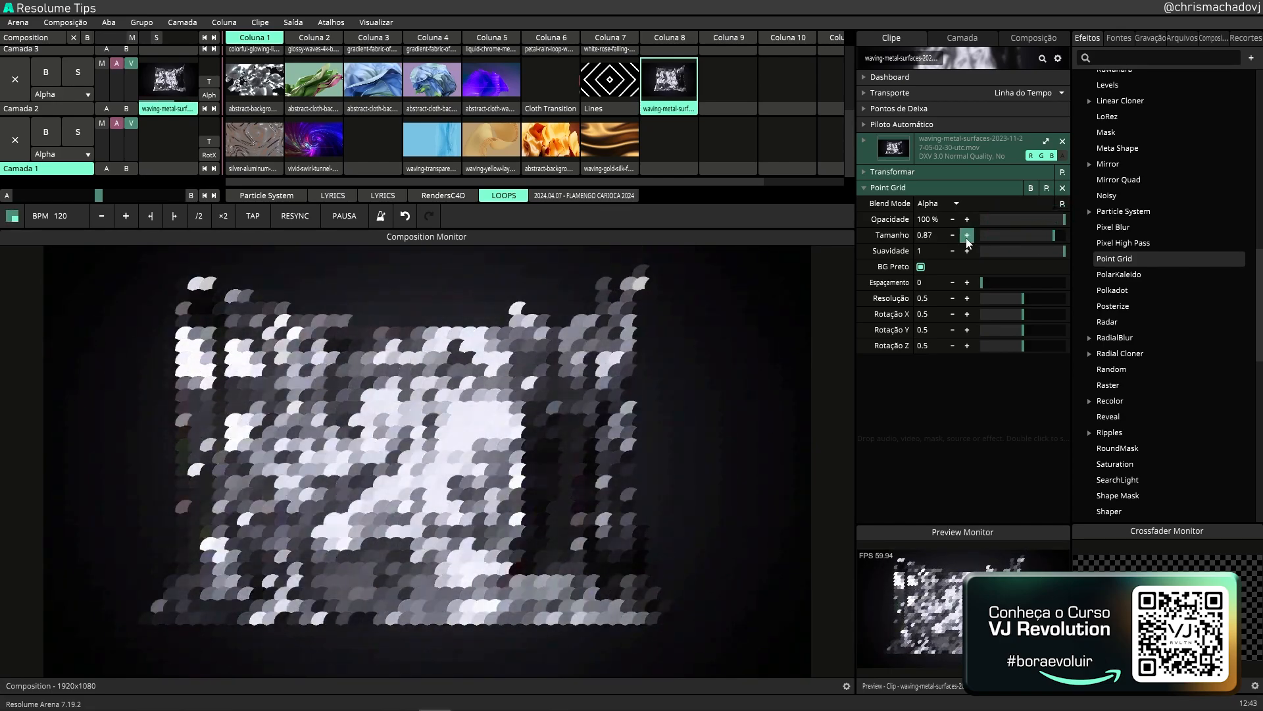
right_click(1053, 238)
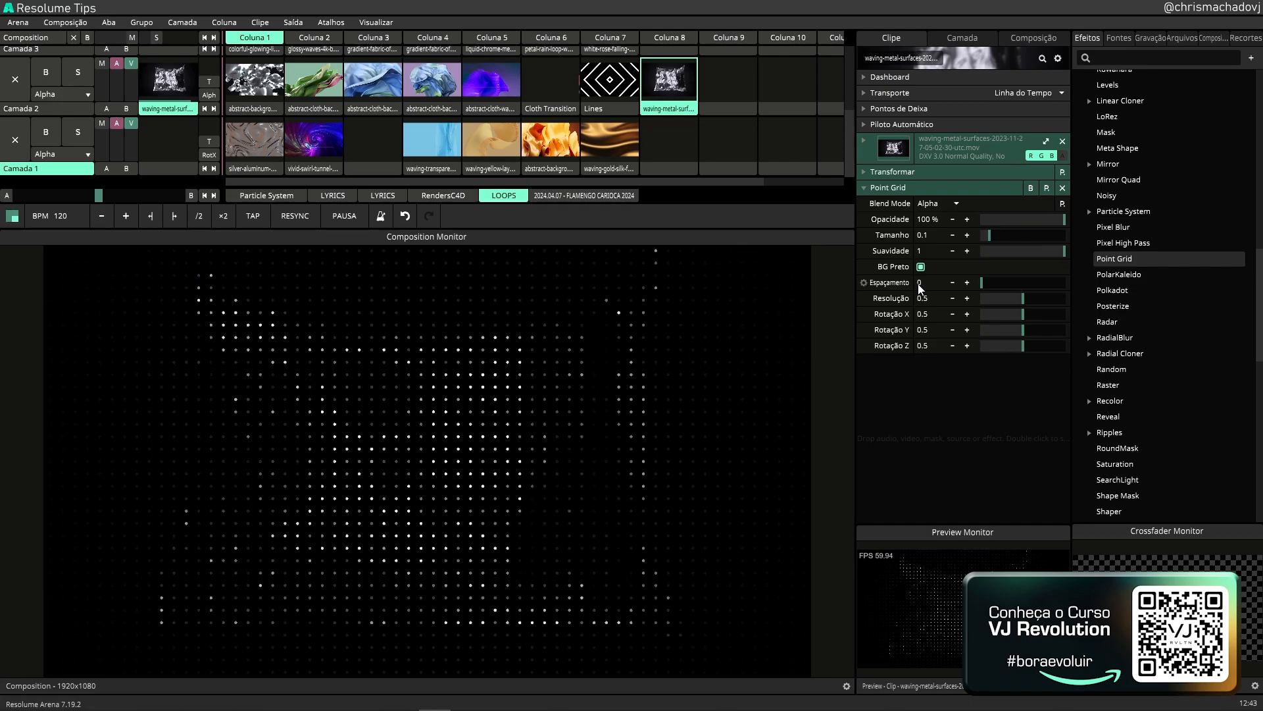
drag(993, 235, 1017, 232)
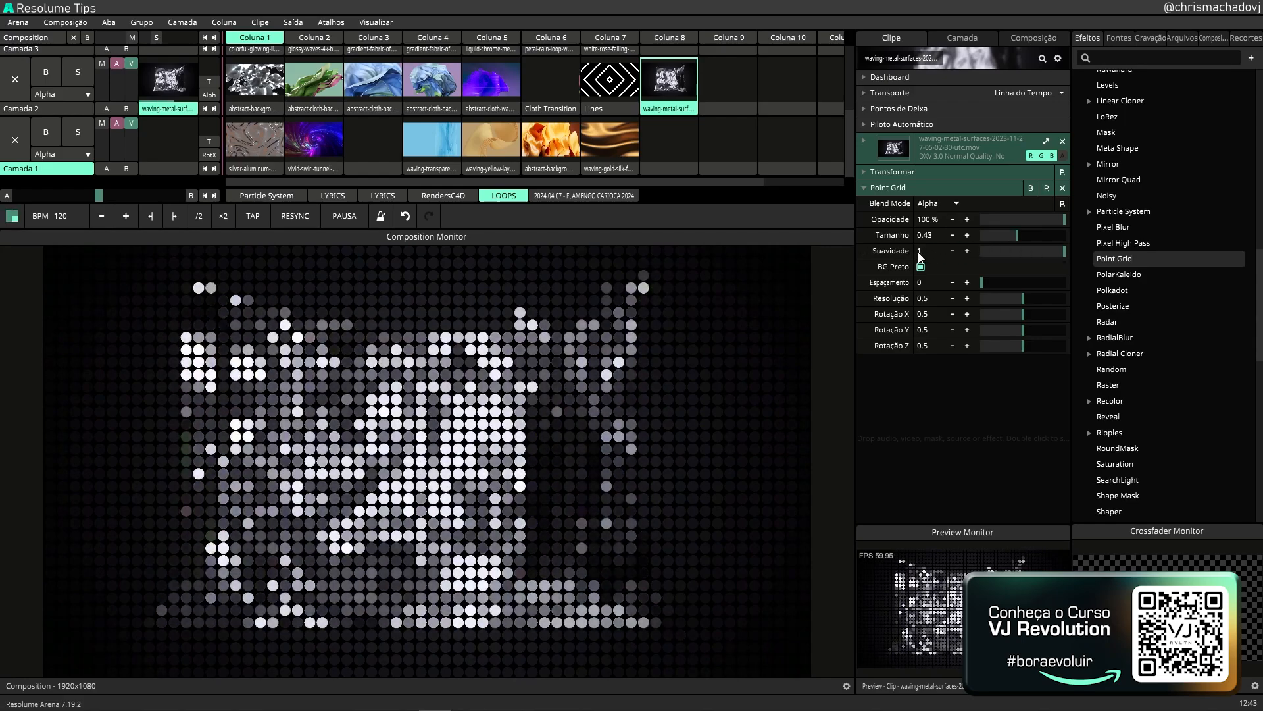
Try a Suavidade of 0.21, a changed Espaçamento and a Resolução of 0, restoring each to its original value.
drag(1048, 251, 999, 256)
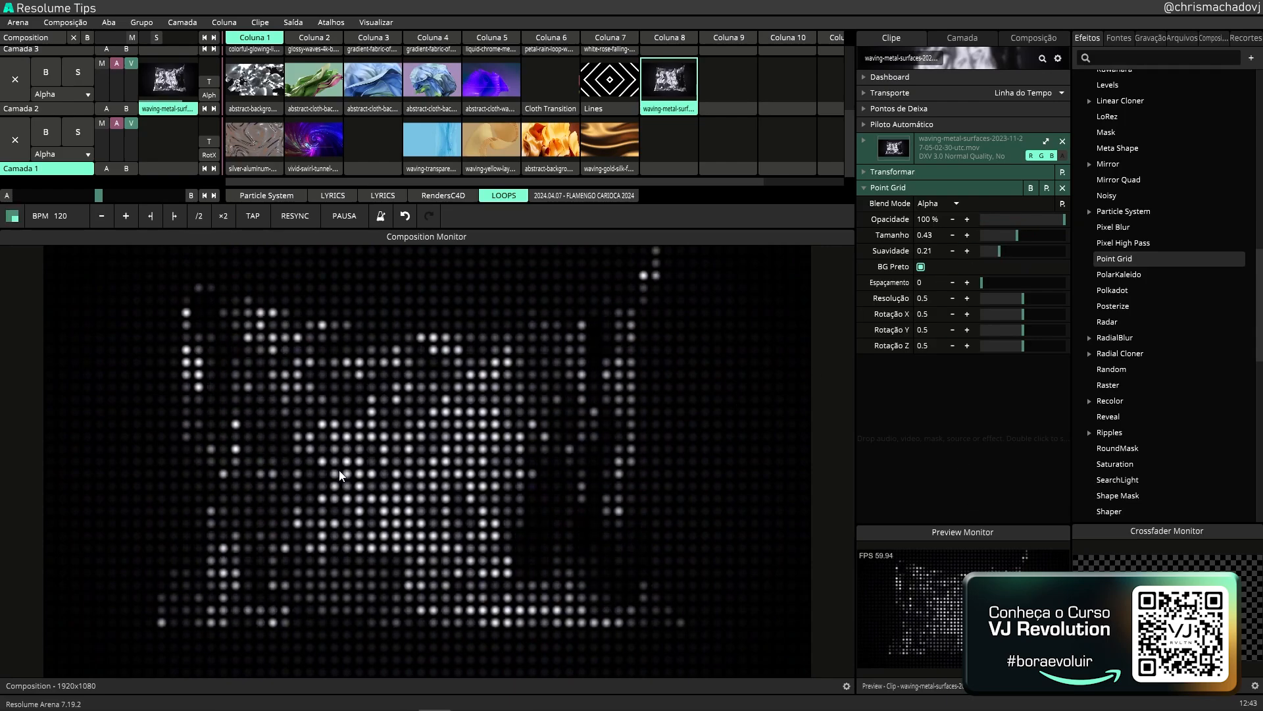
drag(1001, 259, 1098, 257)
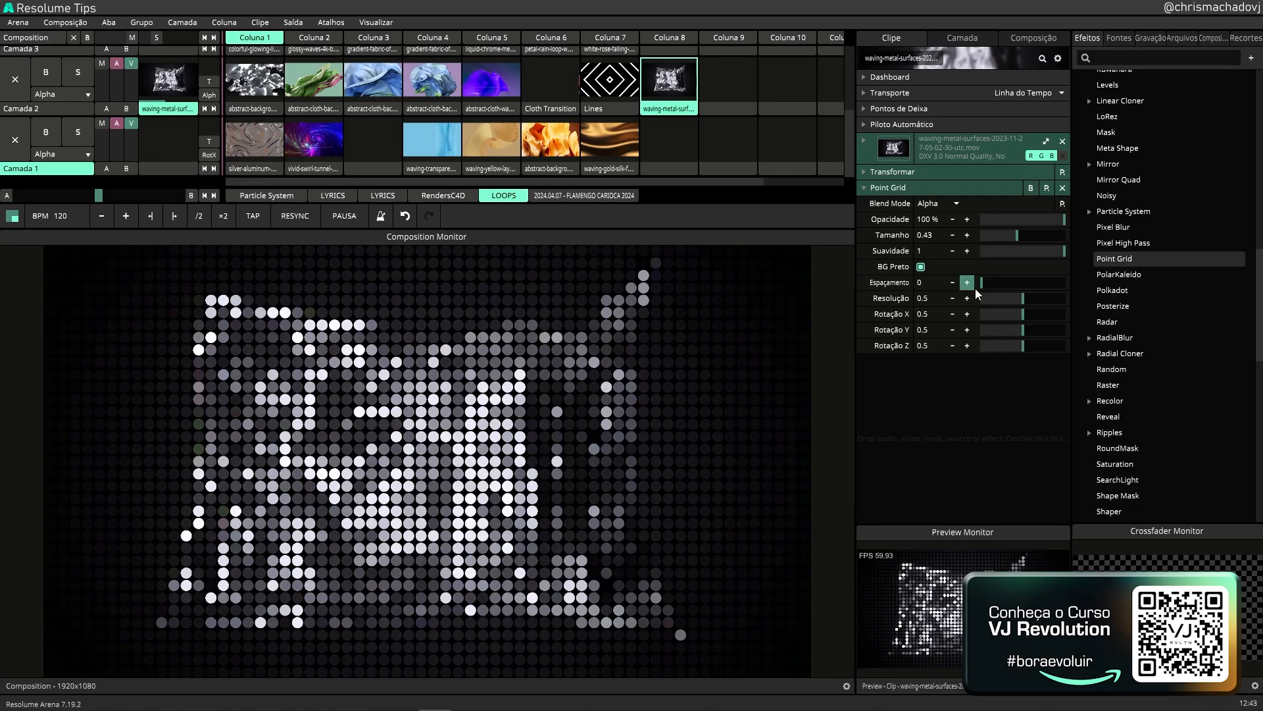
mouse_move(986, 279)
mouse_down()
mouse_move(1022, 292)
mouse_move(982, 285)
mouse_up()
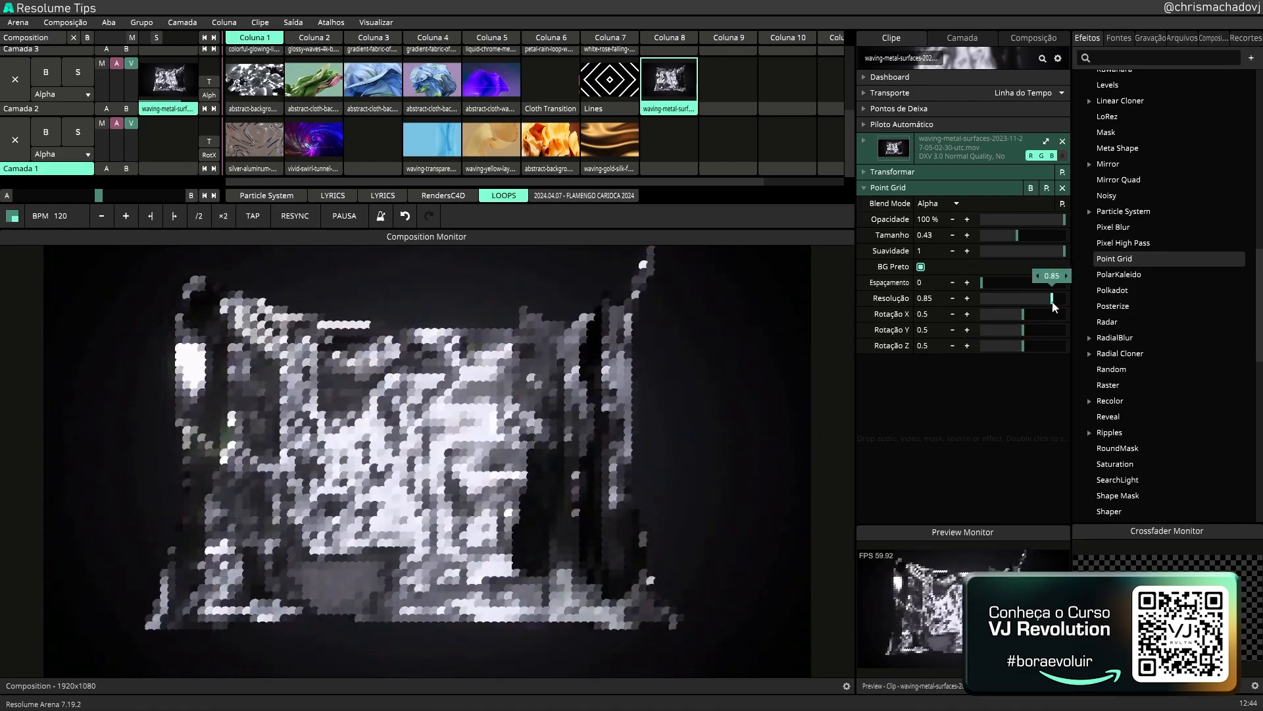
drag(1072, 304, 979, 307)
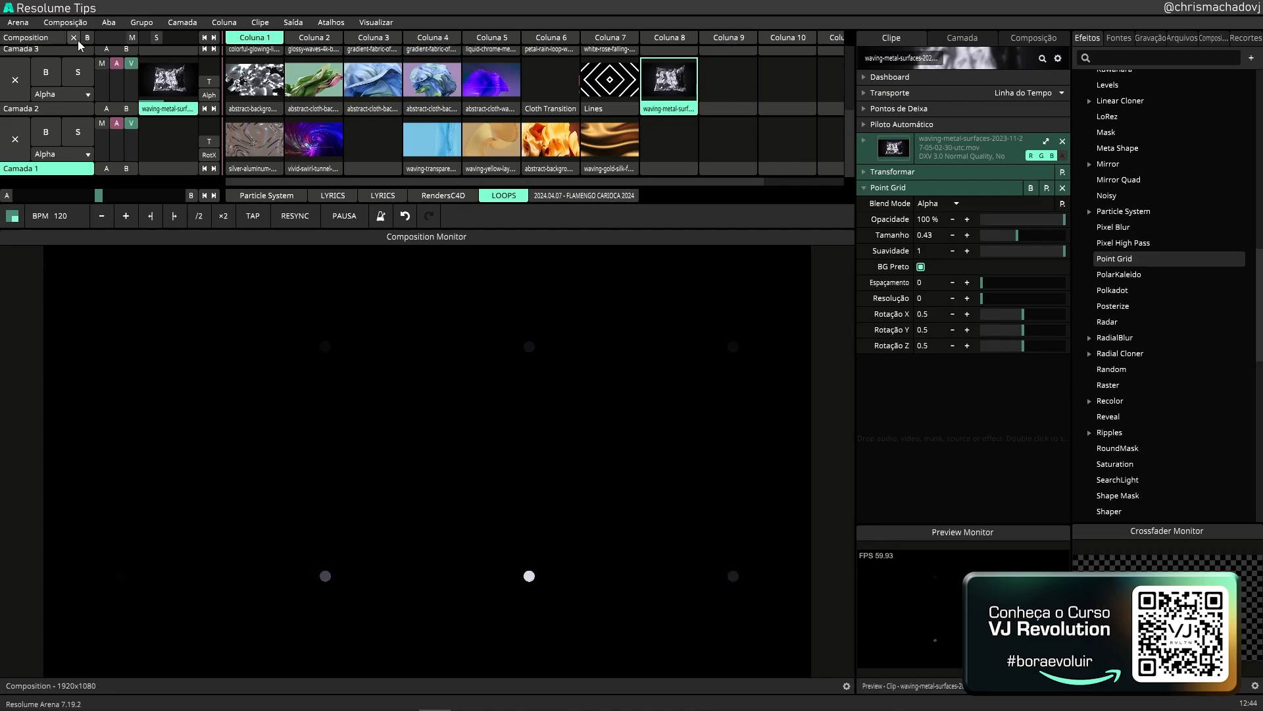
double_click(982, 298)
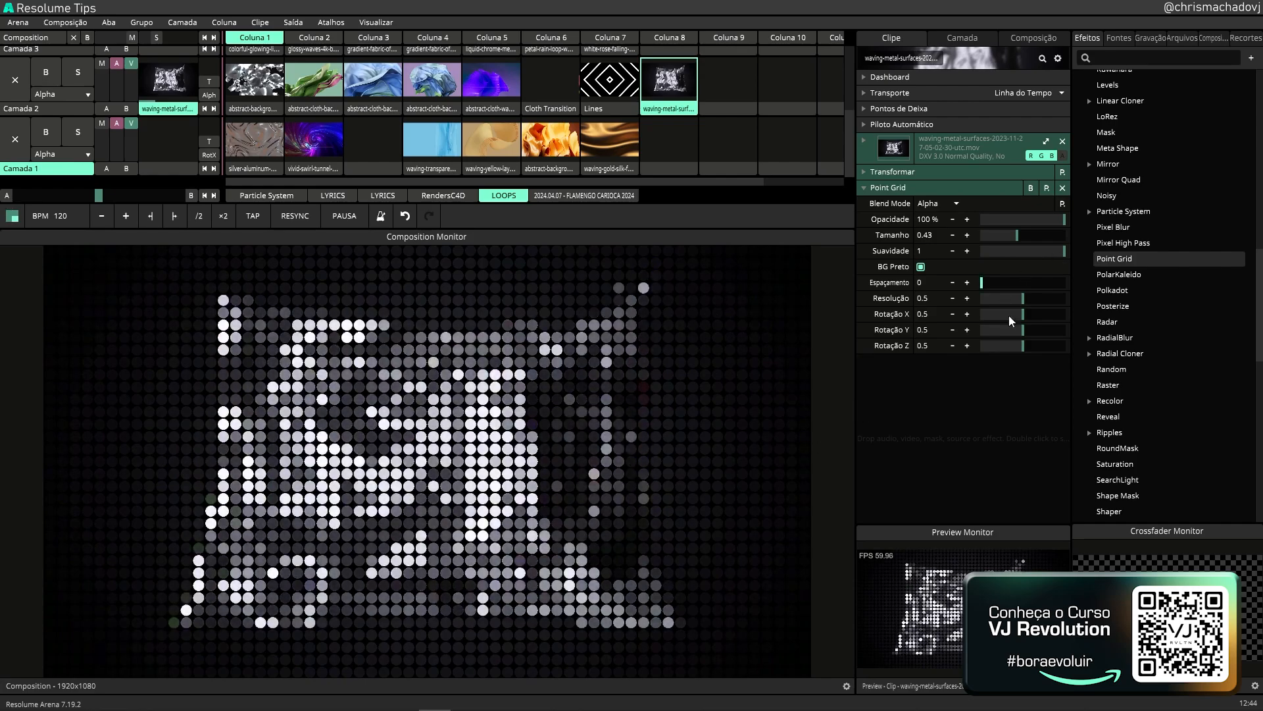
Tilt the point grid with Rotação X values of 0.75 and 0.61, and reset it to 0.5.
drag(1009, 315, 1043, 331)
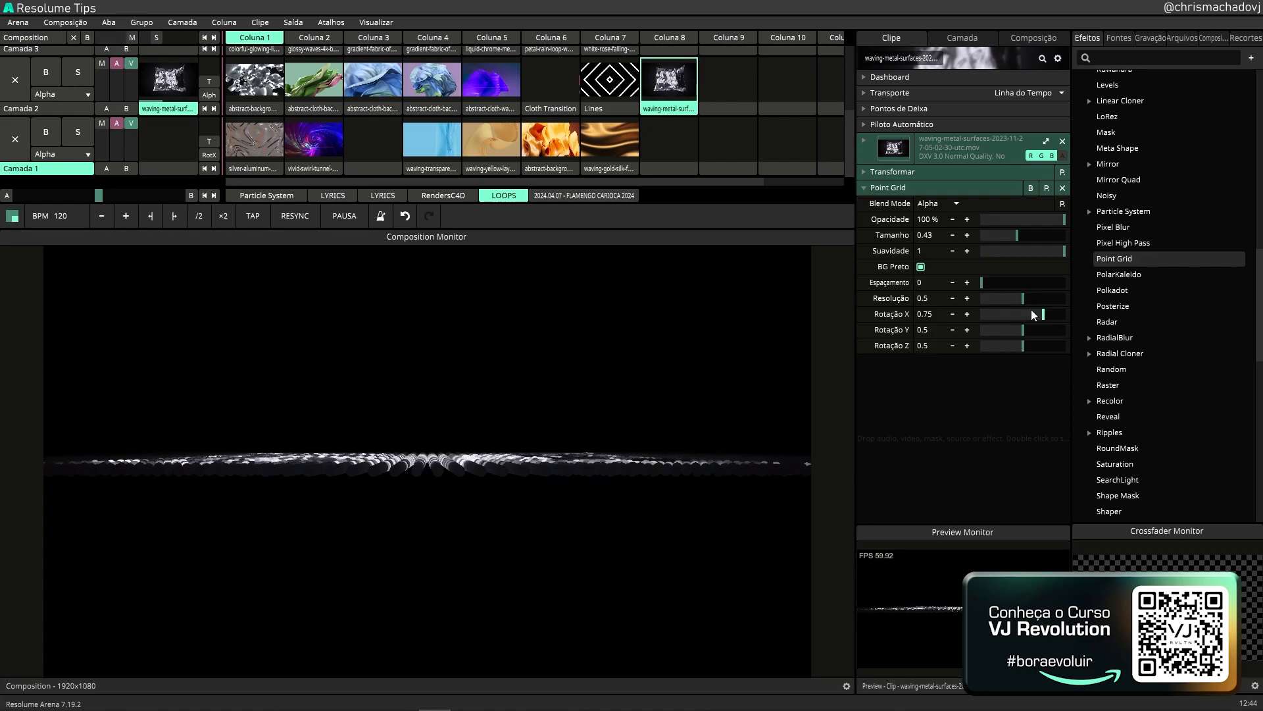
drag(1033, 315, 1033, 321)
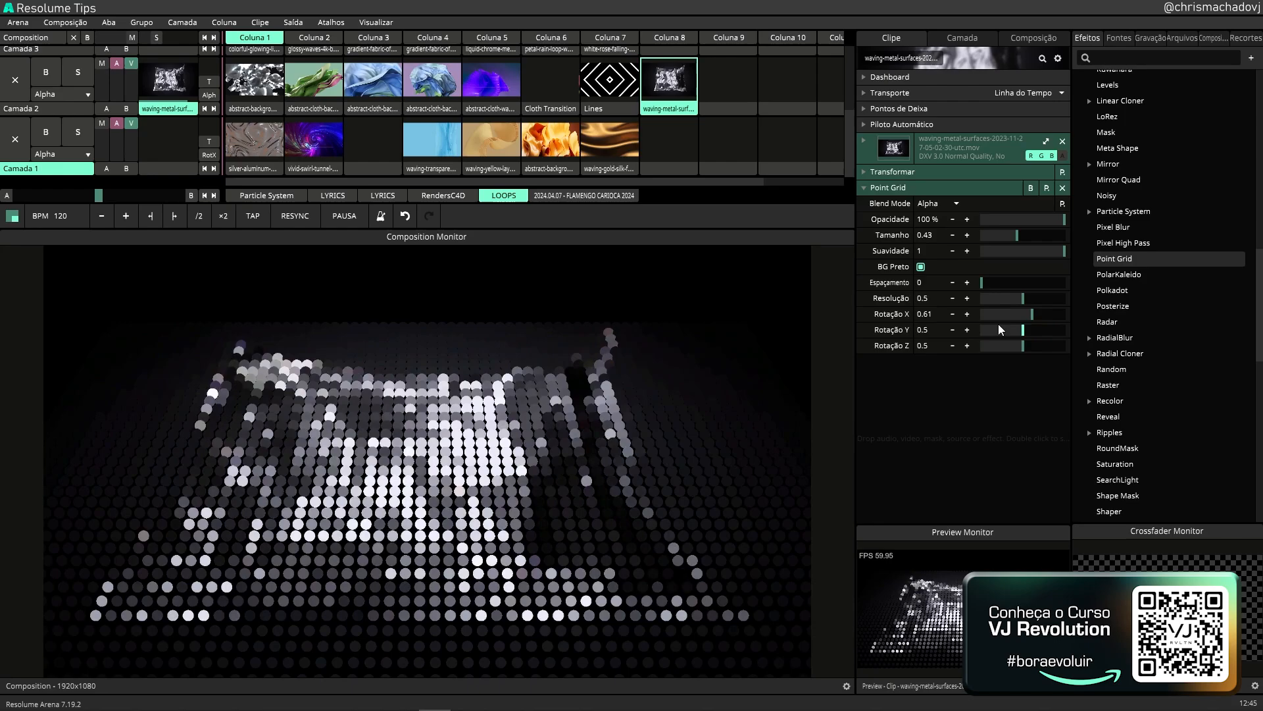
double_click(1030, 312)
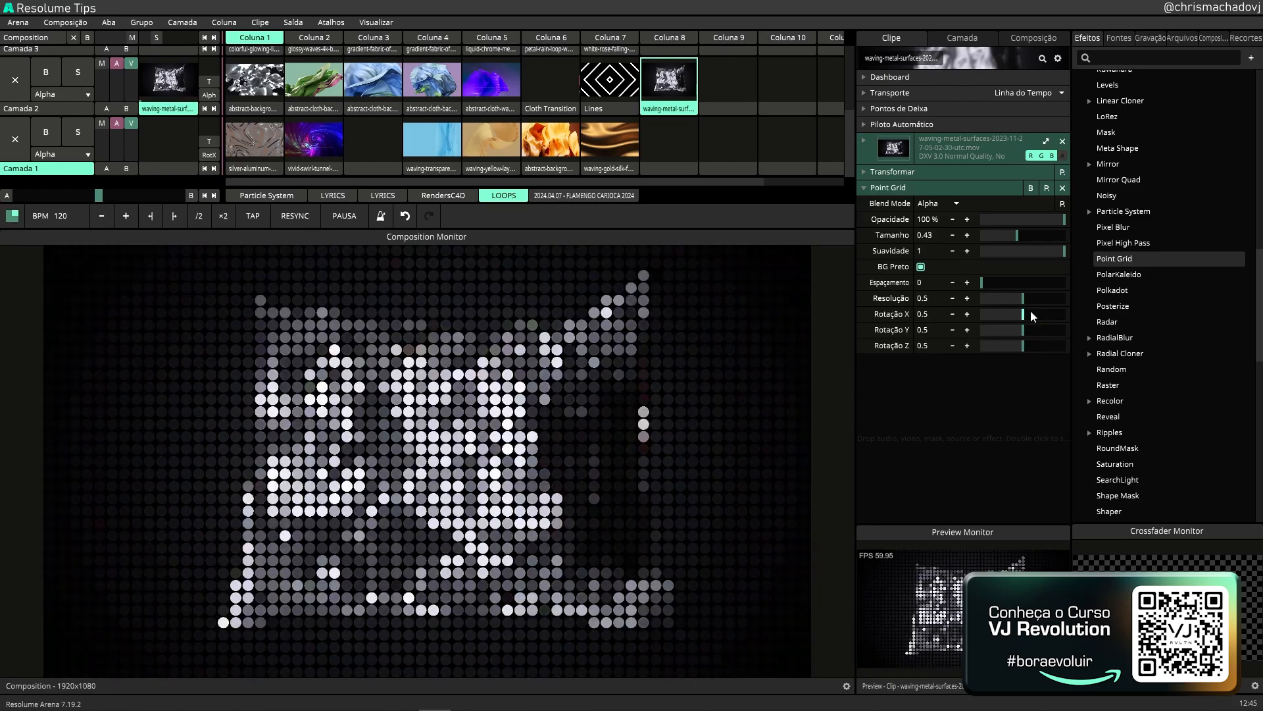
Turn the point grid sideways by trying Rotação Y values such as 0.2, 0.37 and 0.6.
click(1003, 329)
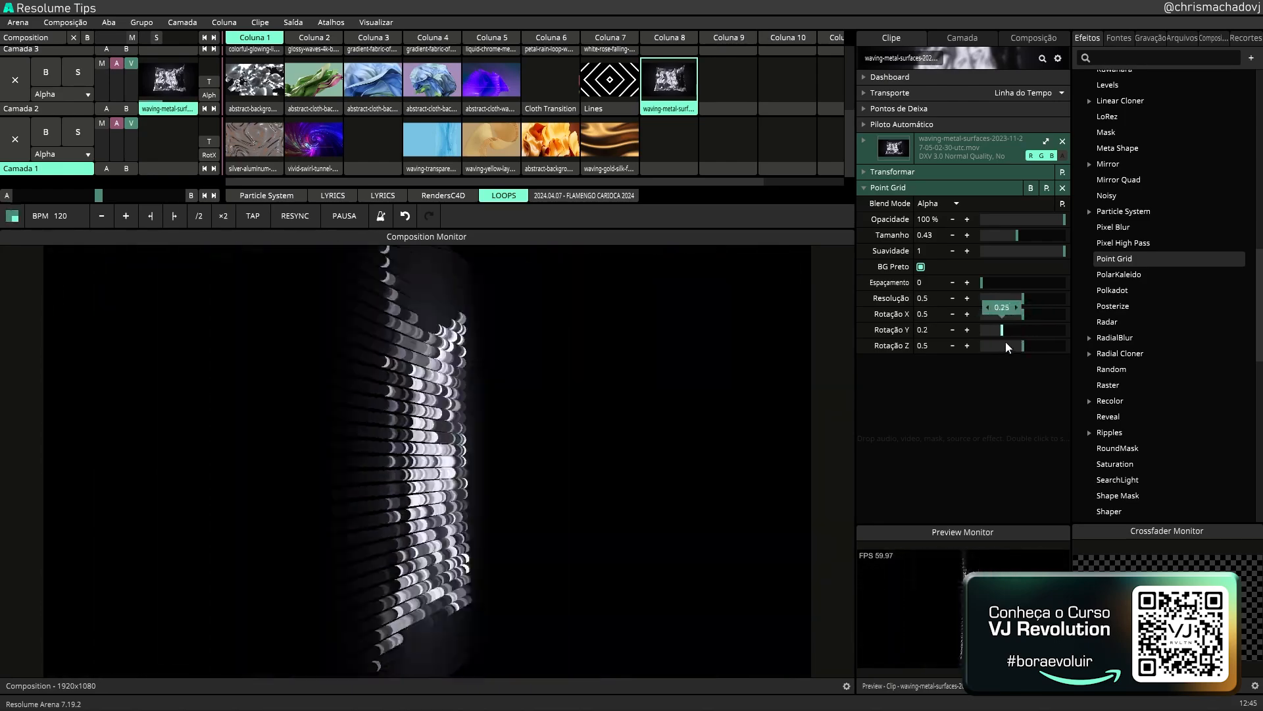
drag(1006, 341, 1017, 341)
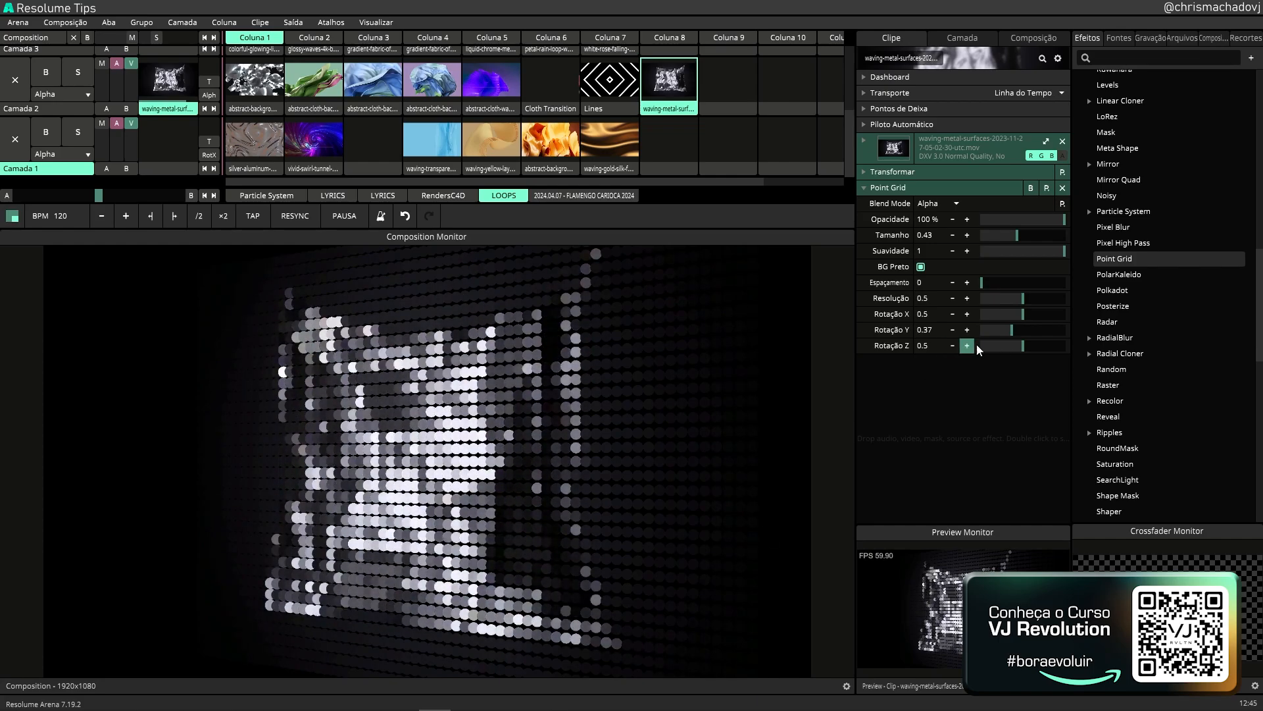
mouse_move(1012, 329)
mouse_down()
mouse_move(1039, 340)
mouse_move(1000, 343)
mouse_move(1049, 337)
mouse_move(1005, 336)
mouse_up()
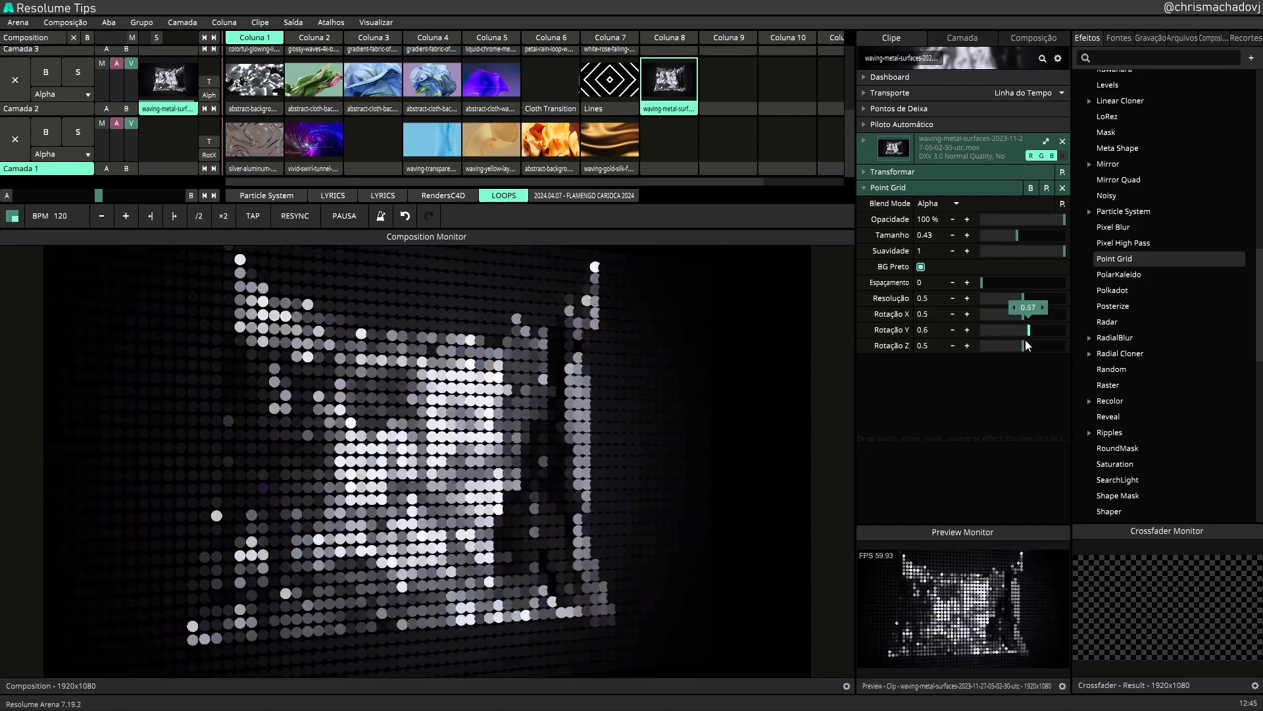
mouse_move(1024, 348)
mouse_down()
mouse_move(1058, 354)
mouse_move(1024, 357)
mouse_move(1055, 353)
mouse_move(1021, 336)
mouse_up()
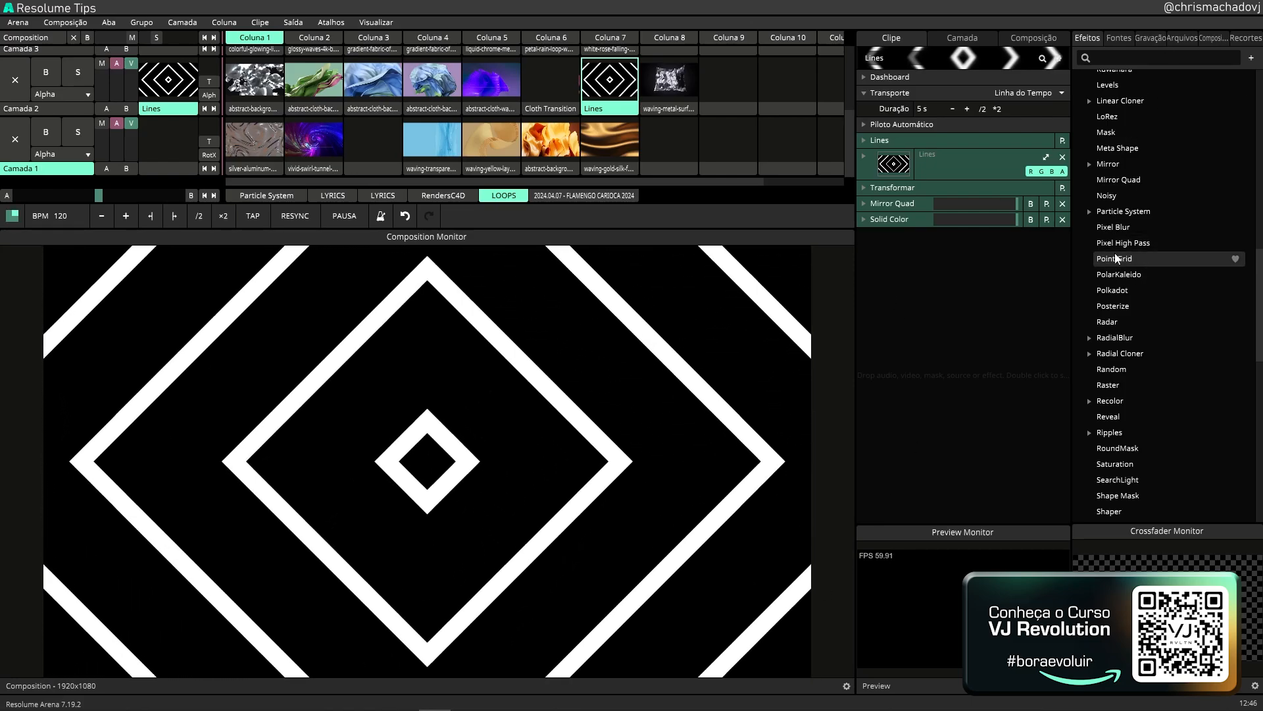
Apply Point Grid to the Lines clip with BG Preto enabled and Tamanho set to 0.4.
drag(1116, 258, 898, 405)
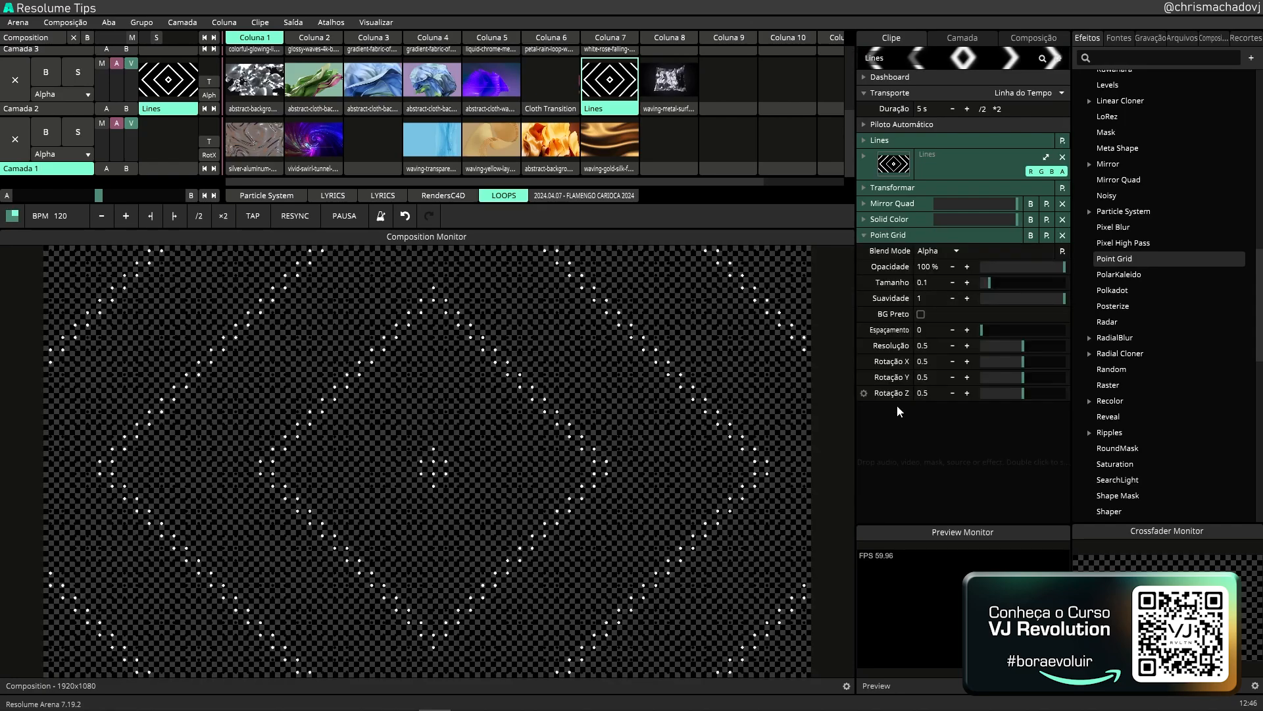
click(921, 315)
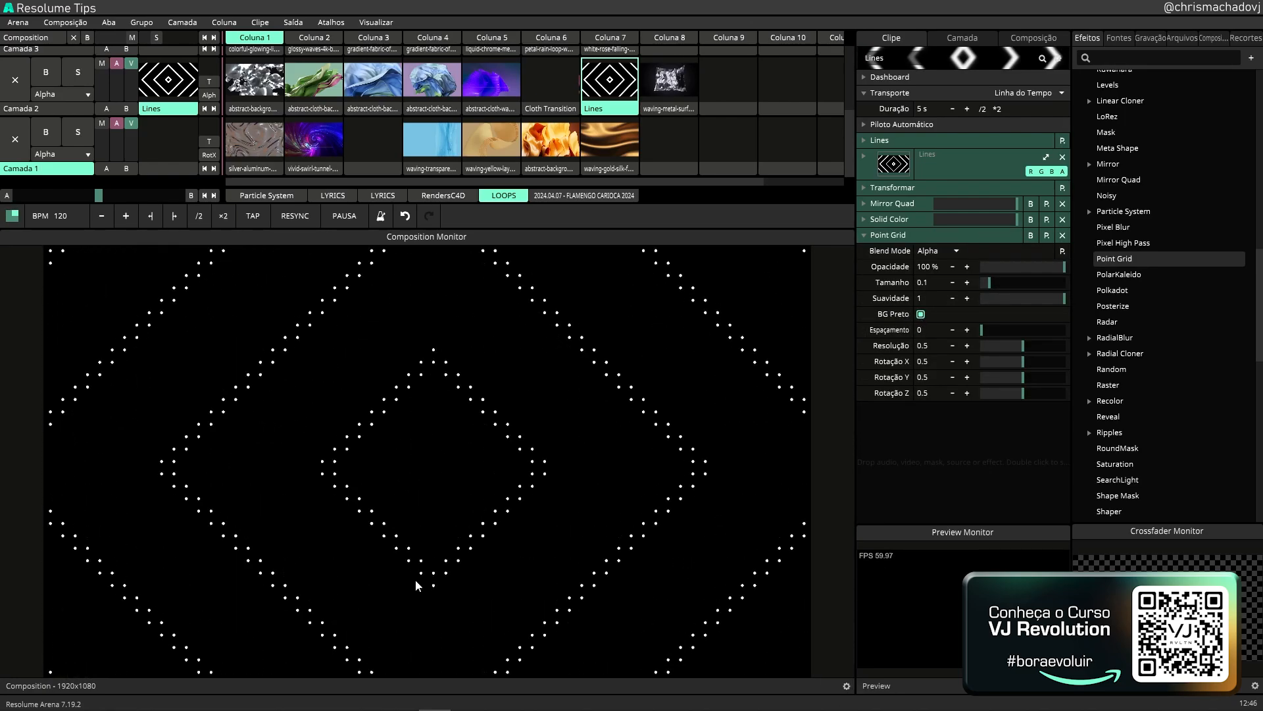
double_click(925, 282)
text(4)
key(Return)
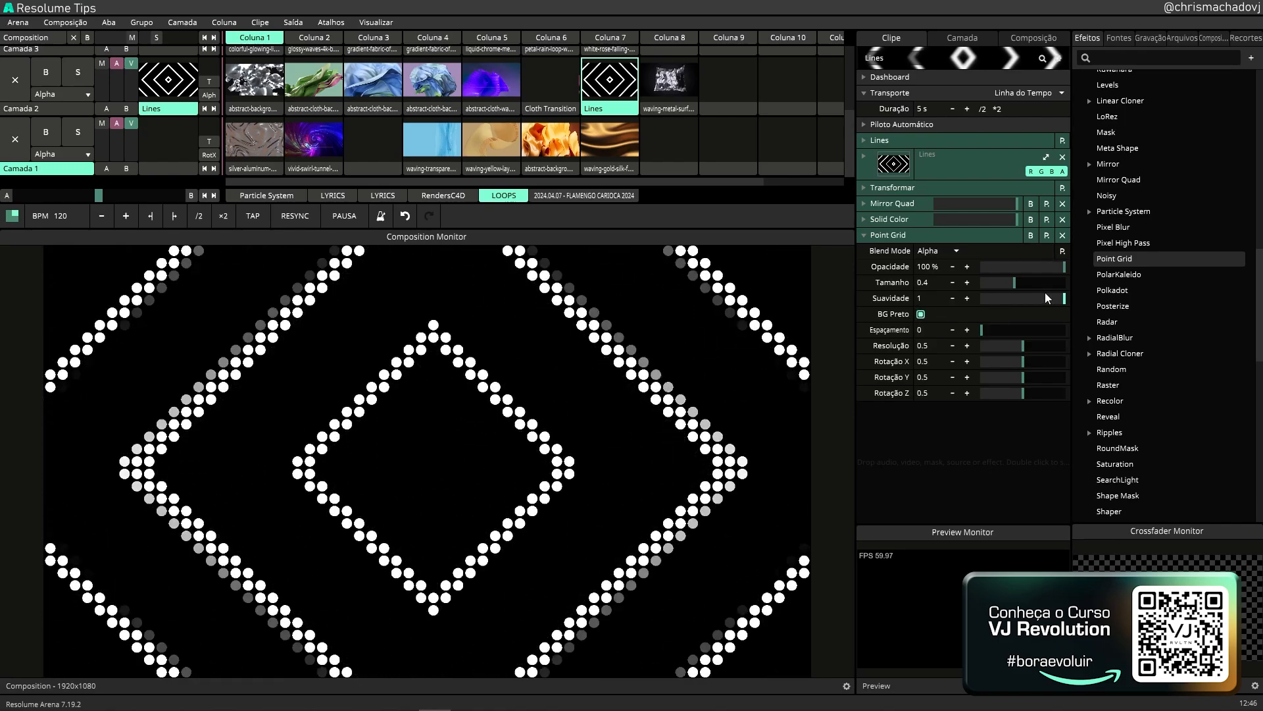
Set the Lines clip's Point Grid Suavidade to 0 and Espaçamento to 0.4.
drag(1053, 298, 977, 300)
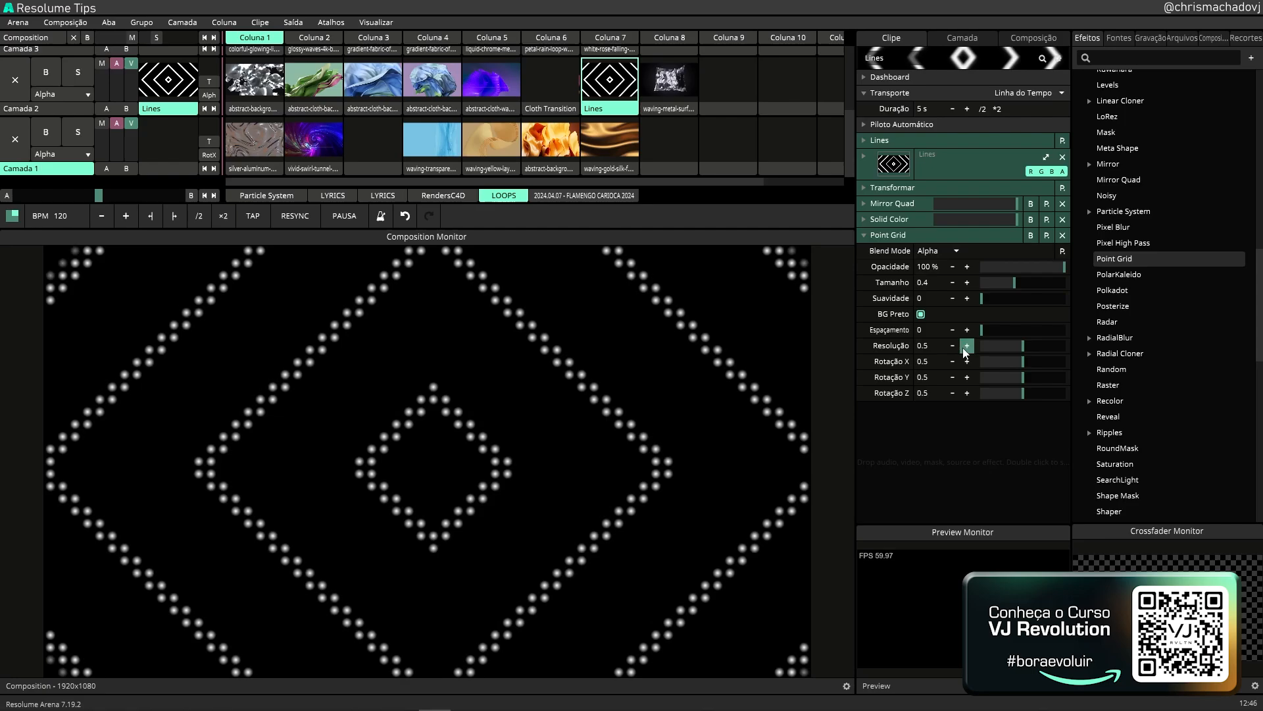
double_click(922, 327)
text(0.4)
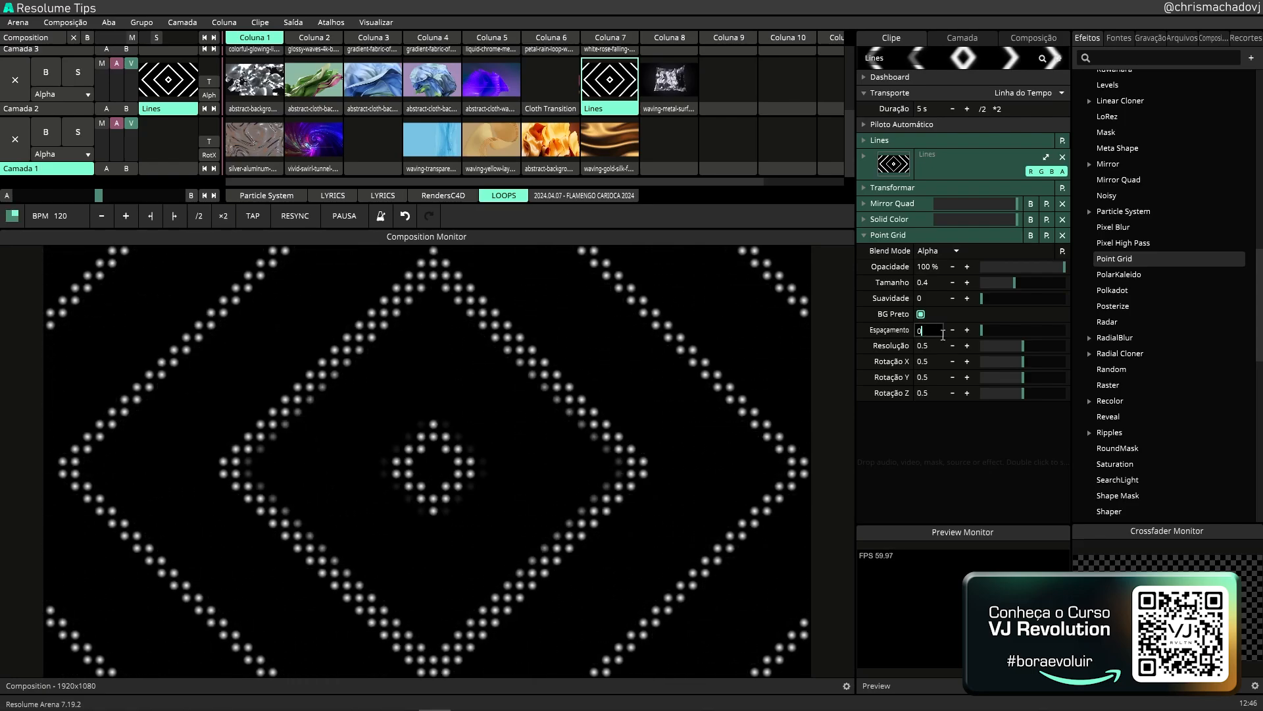
key(Return)
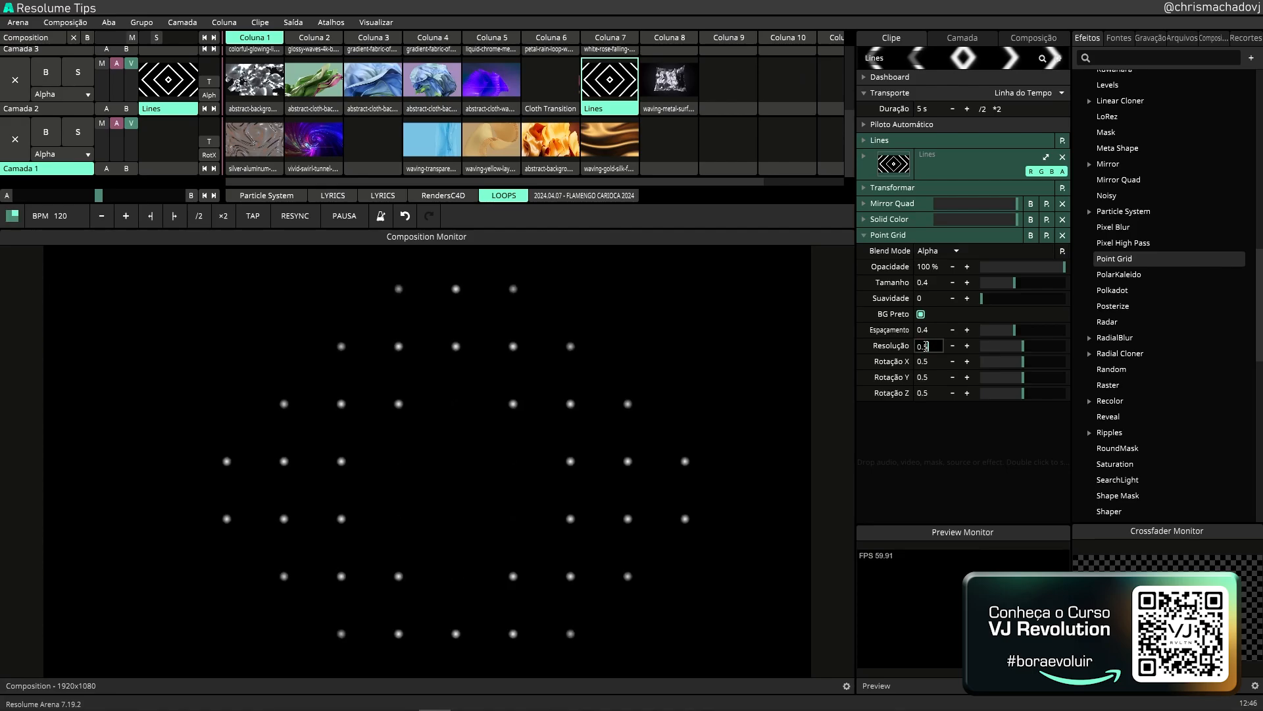
Set the Lines clip's Point Grid Resolução to 0.85 and Rotação X to 0.15, and collapse the effect's parameters.
text(0.85)
key(Return)
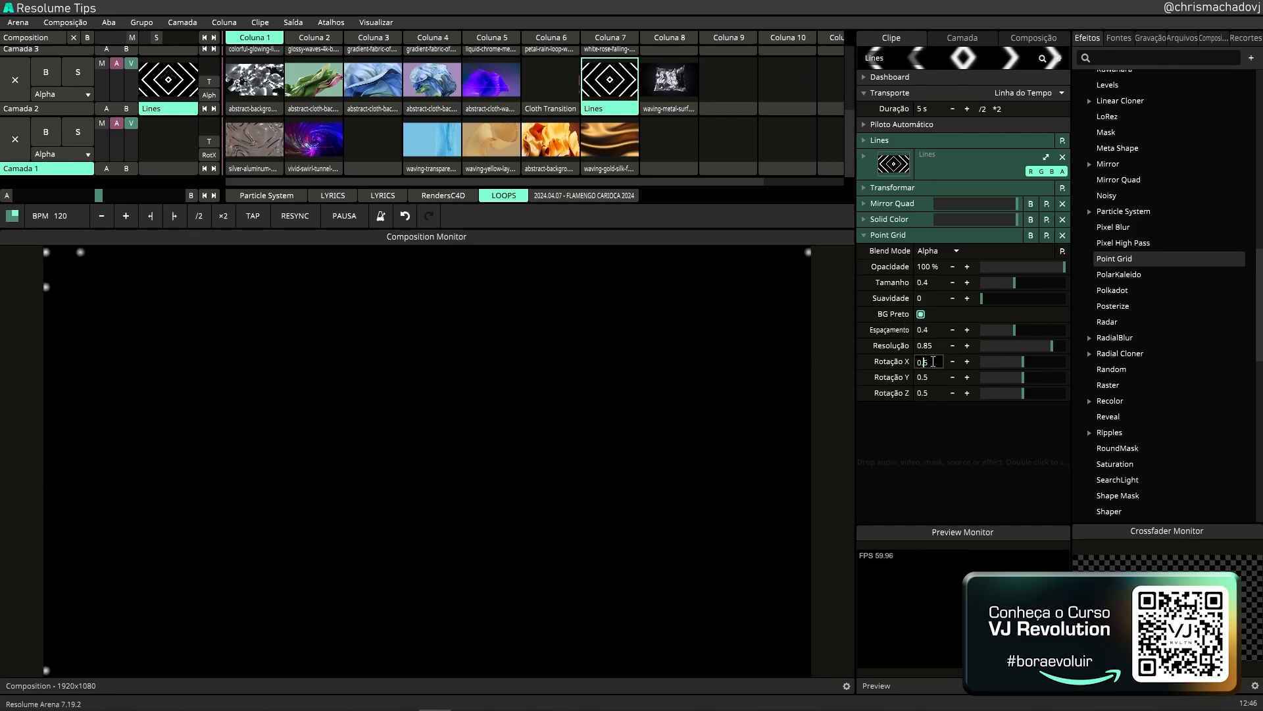
text(1)
key(Return)
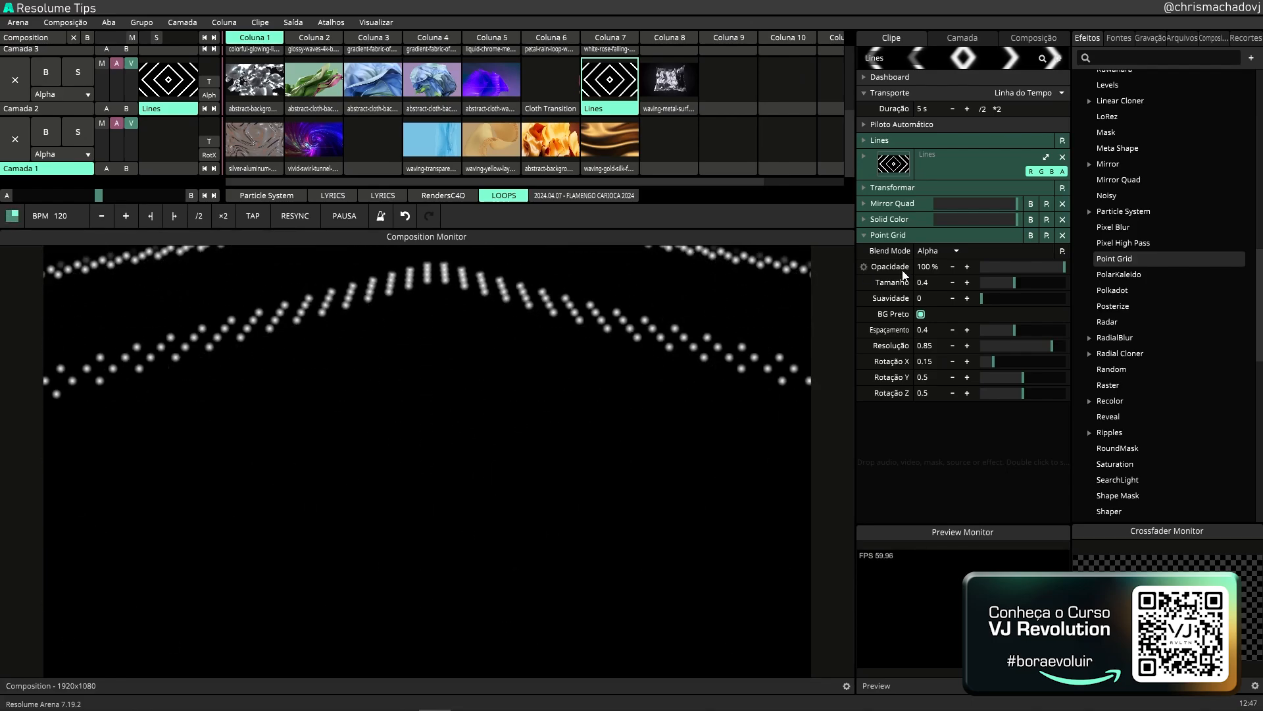
click(865, 234)
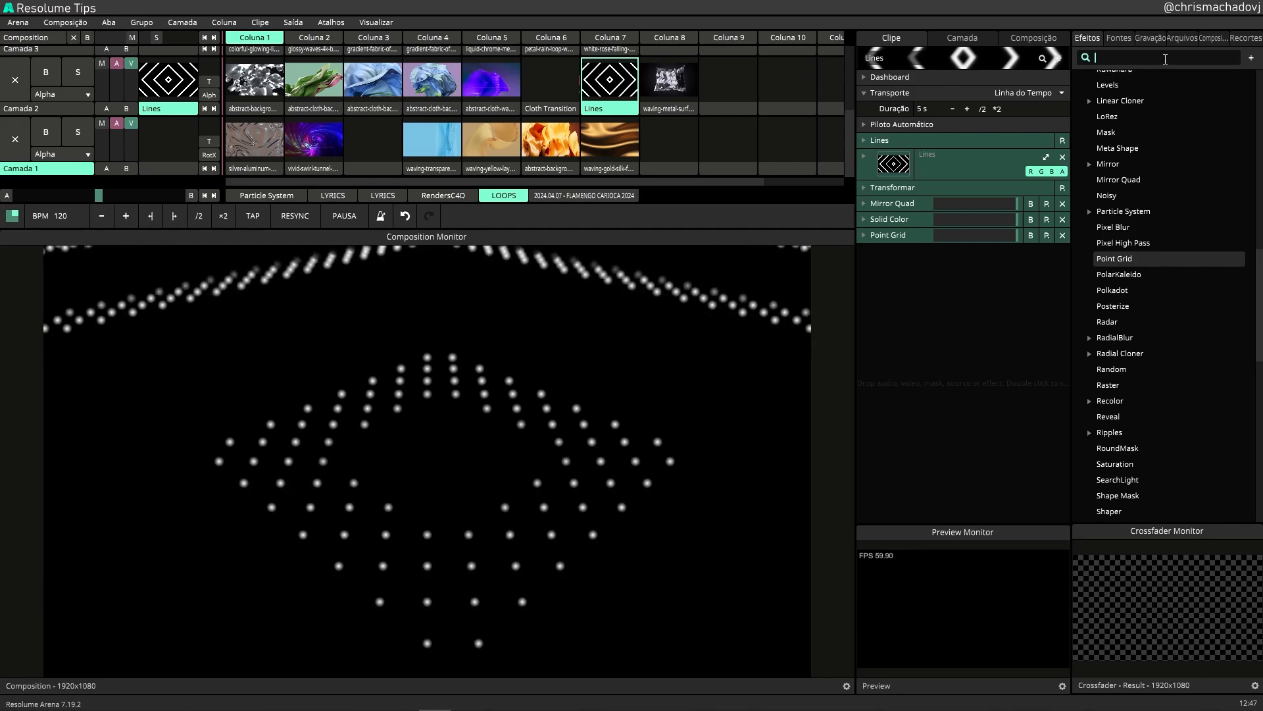
Add a second Mirror Quad effect after Point Grid on the Lines clip and enable its Flip X option.
text(mirro)
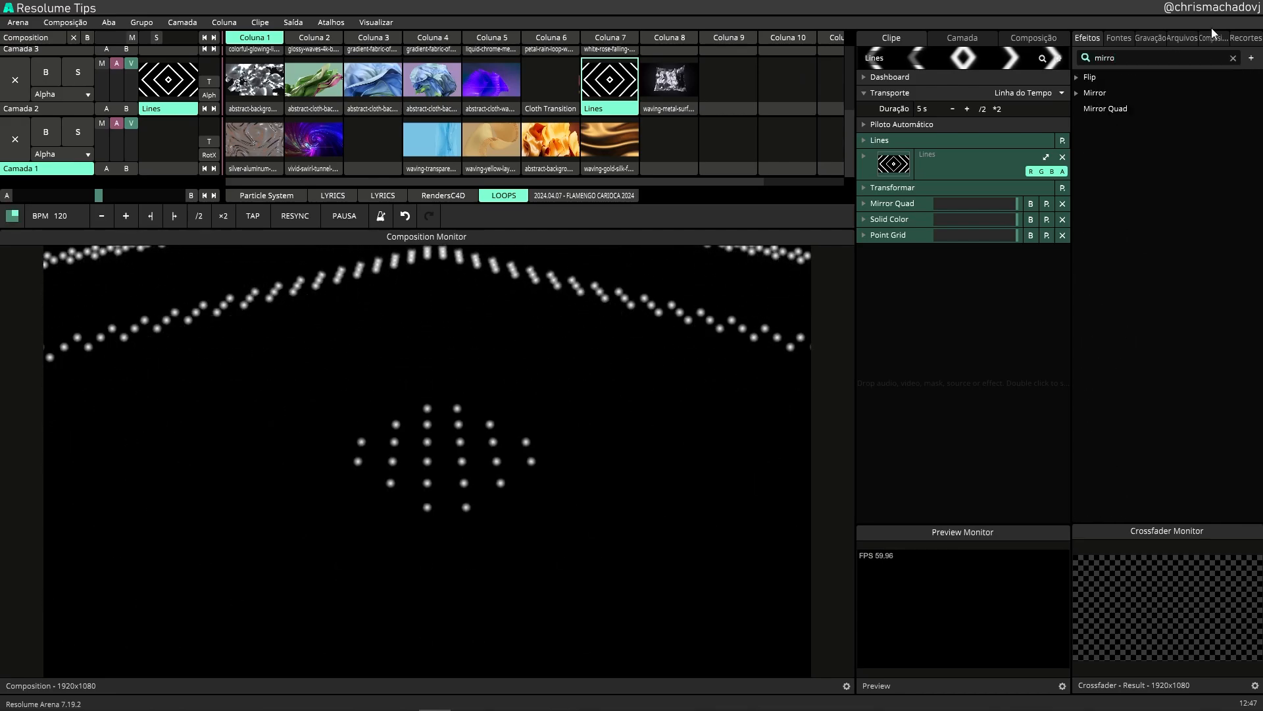
drag(1107, 109, 934, 349)
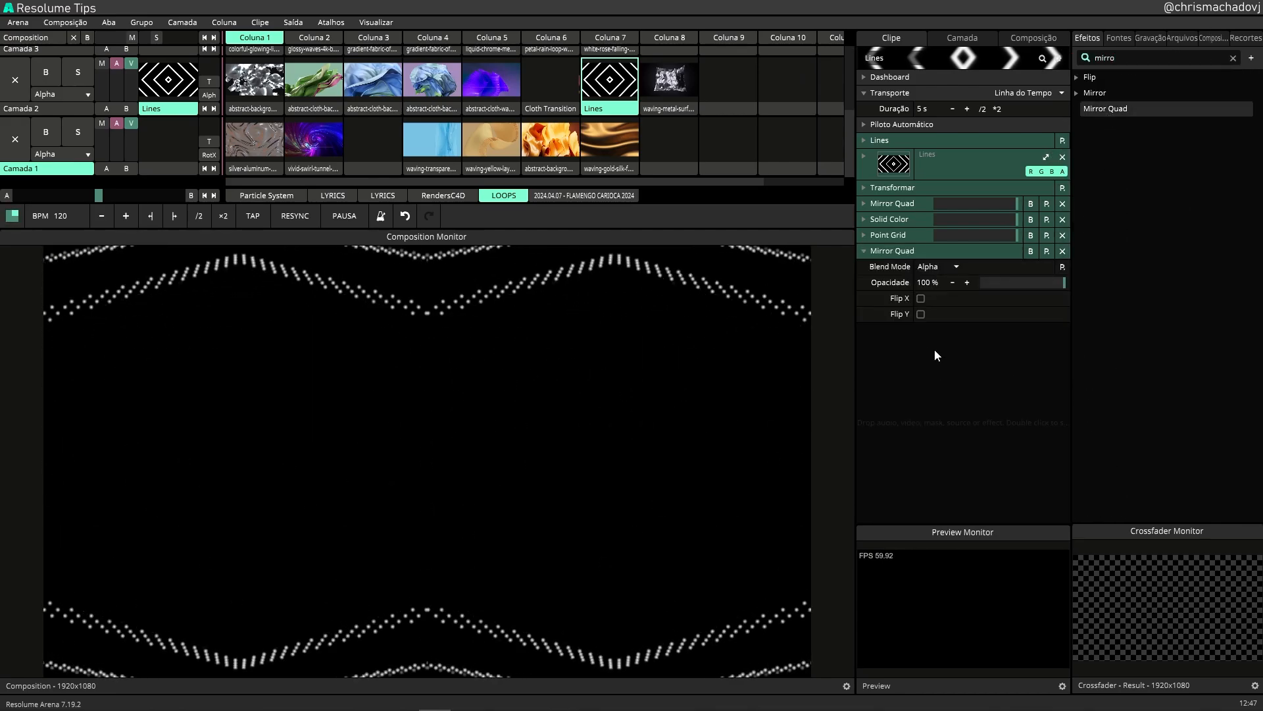
click(921, 299)
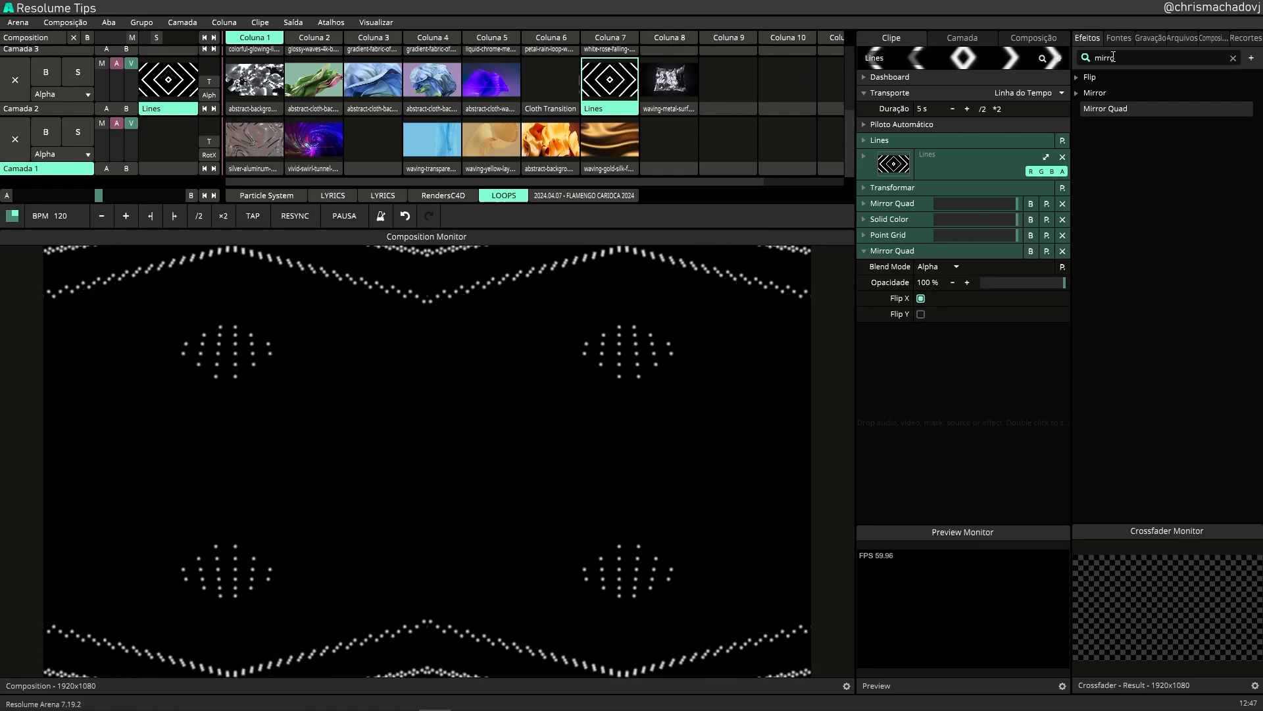
Add the Trails effect and the Colorize effect to the end of the Lines clip's effect chain.
text(trail)
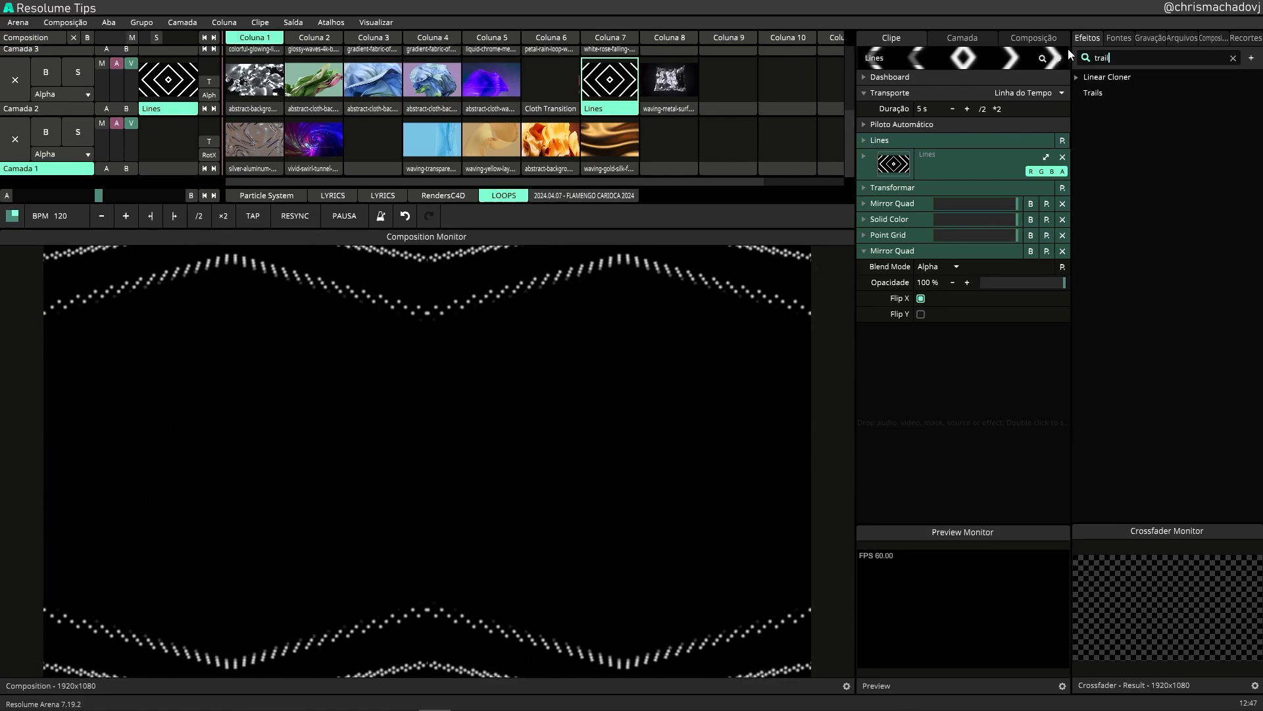
drag(967, 387, 965, 389)
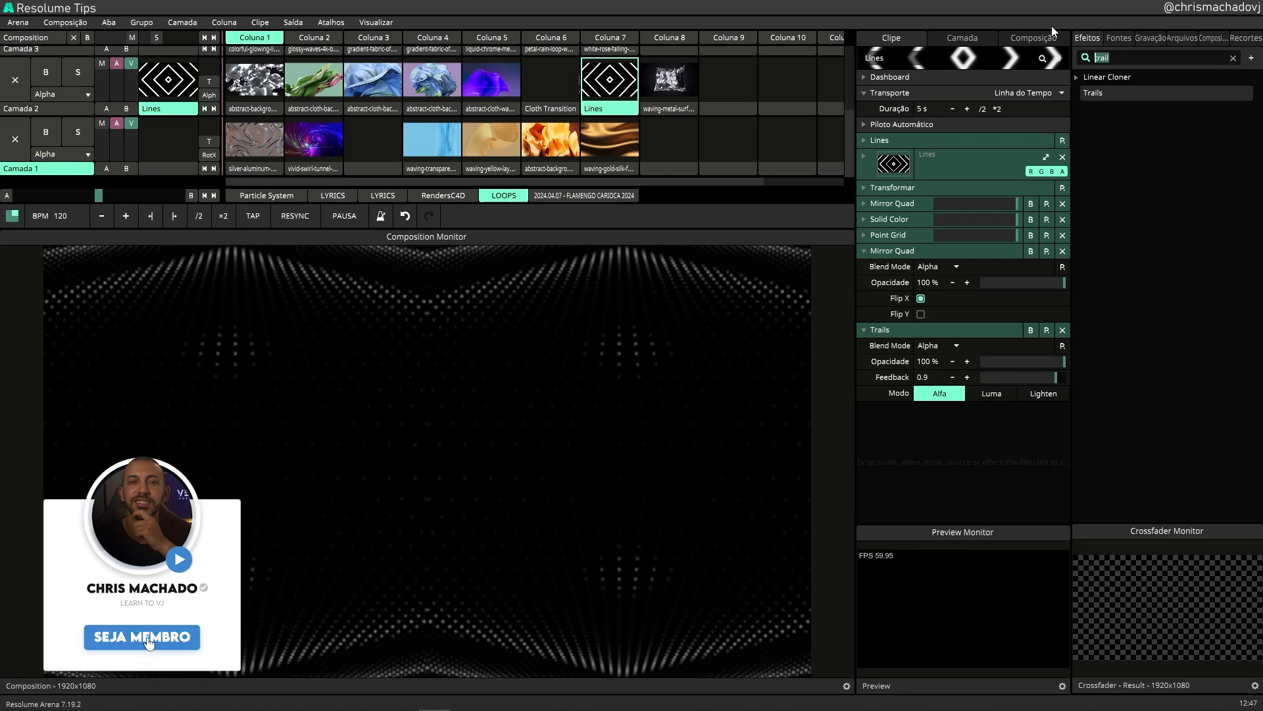
text(colo)
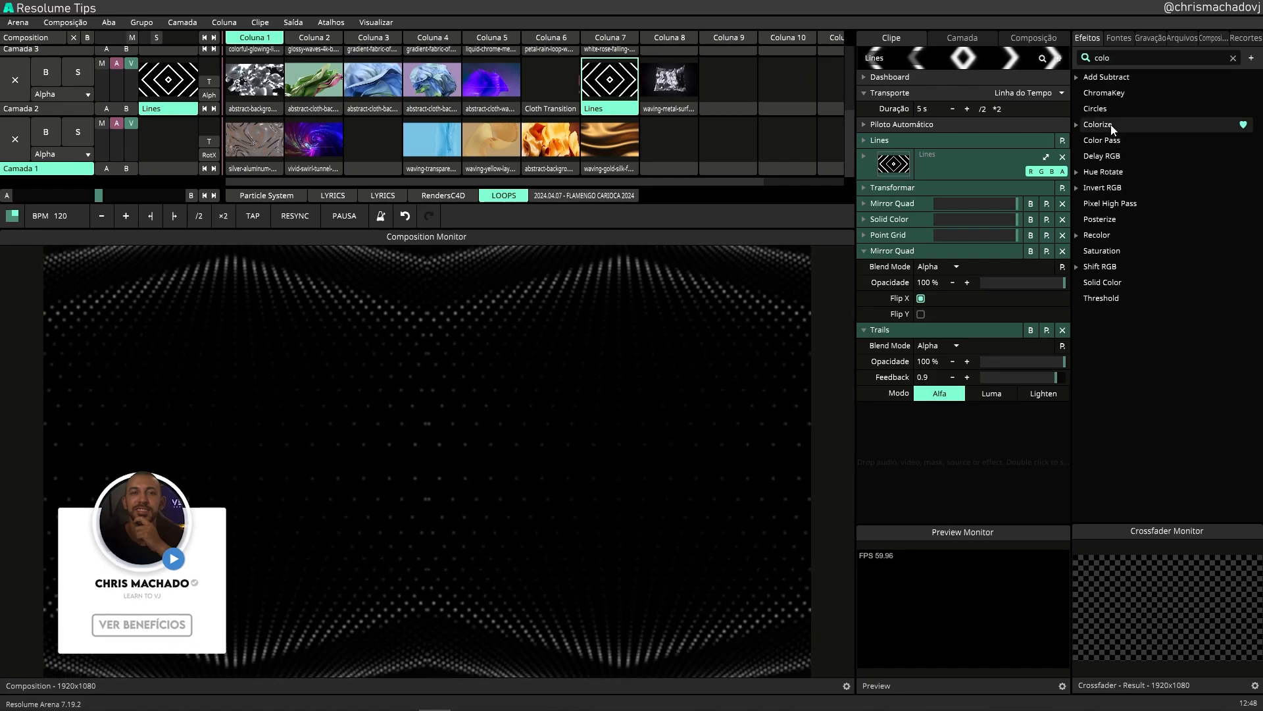
drag(1000, 479, 986, 472)
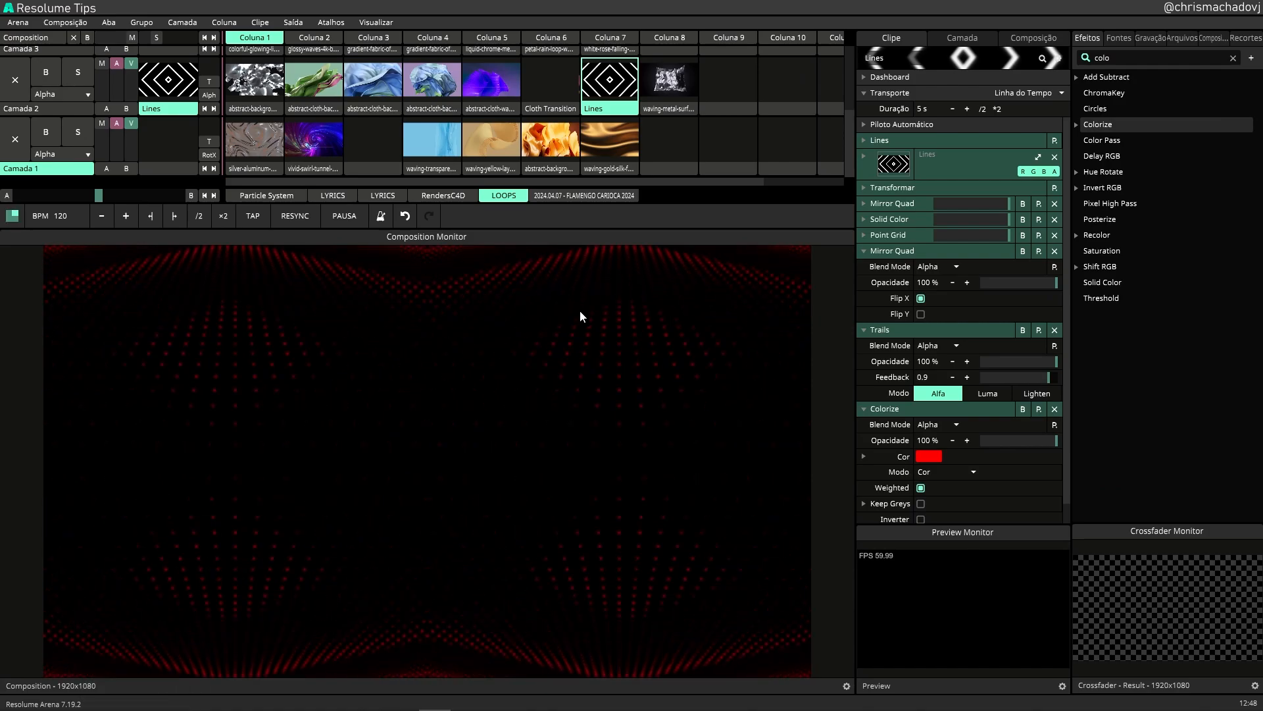
Collapse the Trails and Colorize parameters, and switch the second Mirror Quad from Flip X to Flip Y.
click(867, 251)
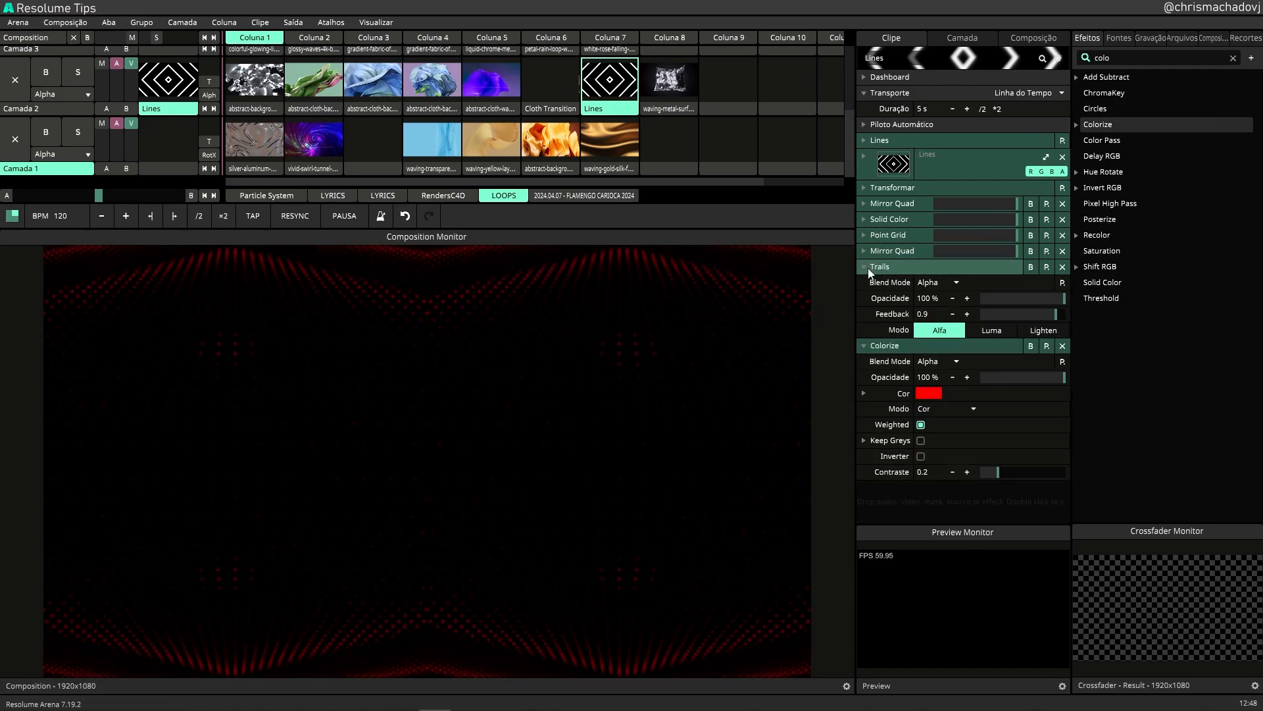
click(867, 267)
click(867, 282)
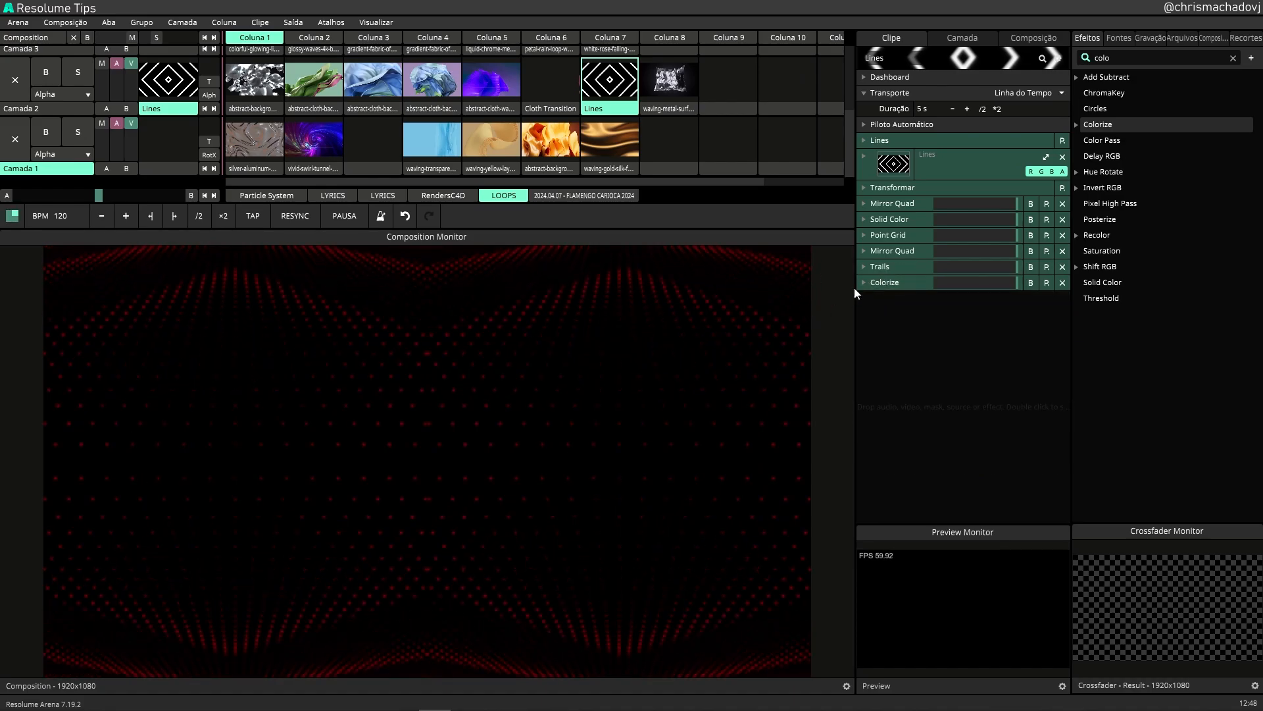
click(870, 248)
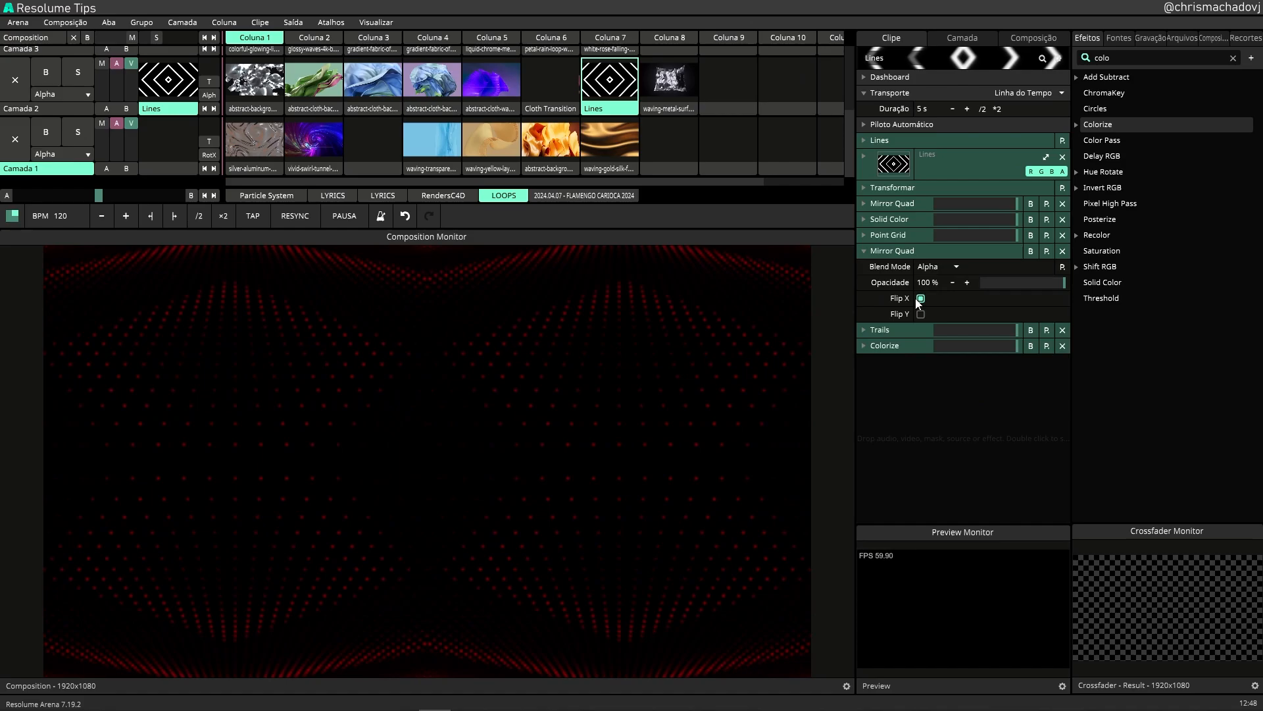
click(920, 314)
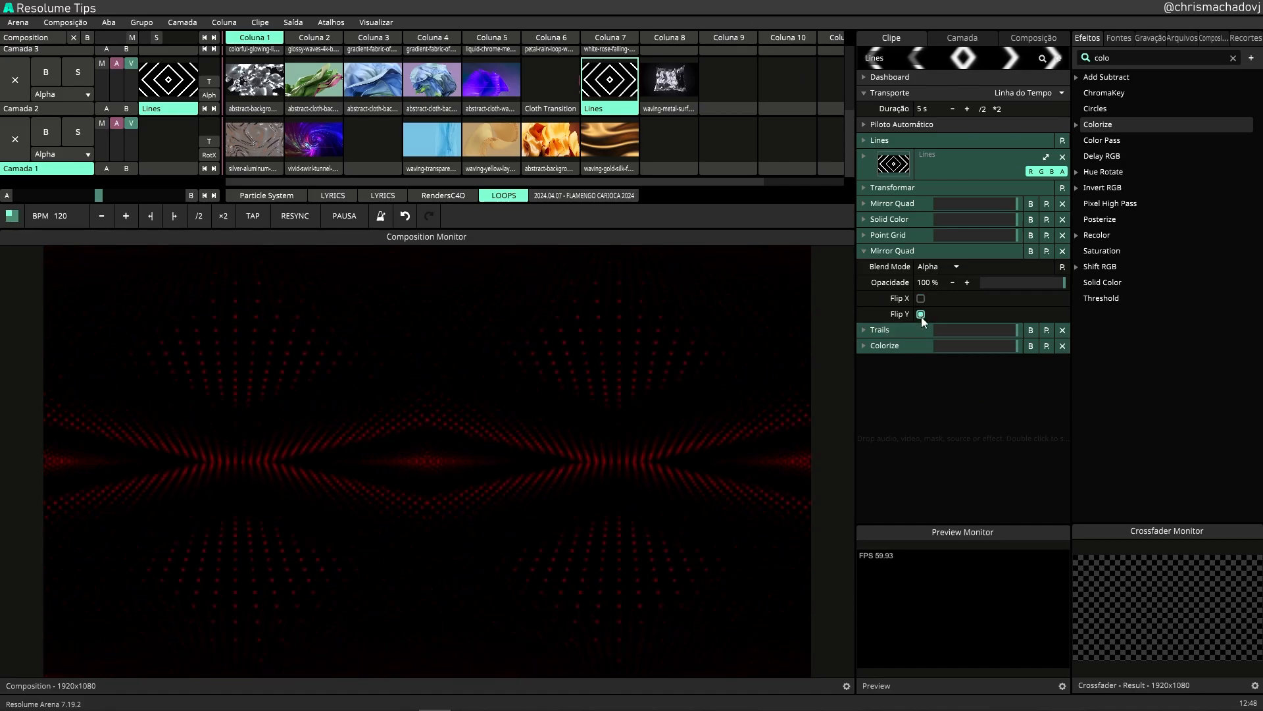